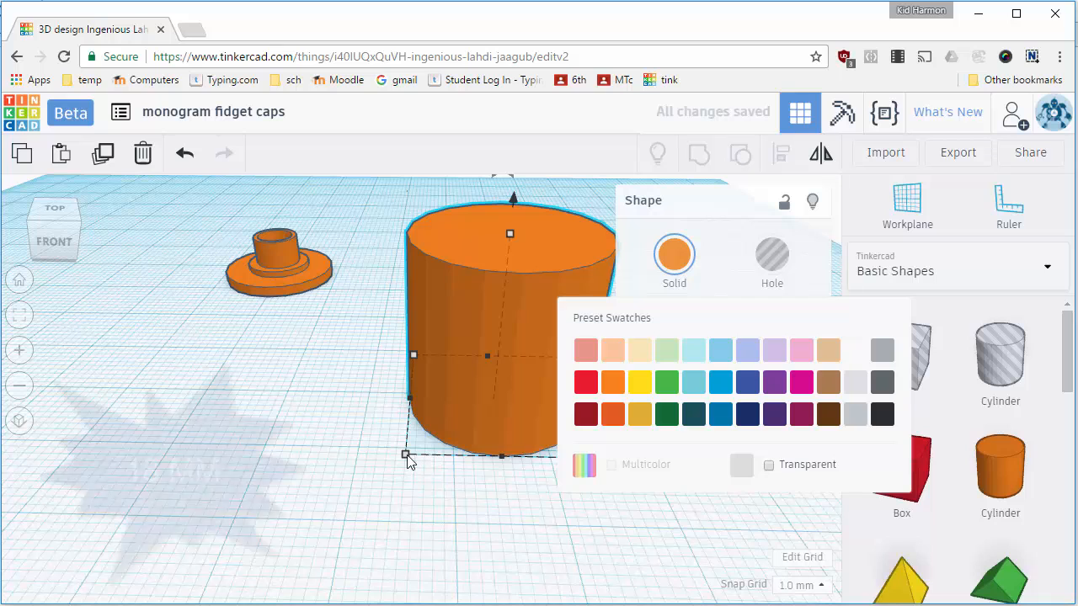
# - Set the large cylinder's length and width to 18 mm each
pyautogui.click(405, 455)
pyautogui.click(325, 393)
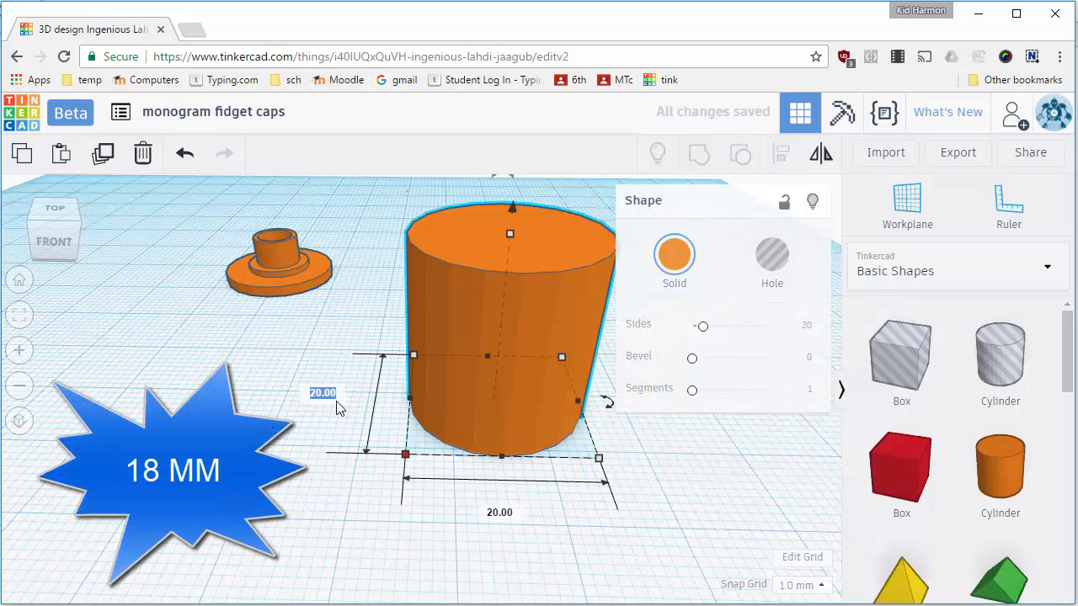
pyautogui.write('18')
pyautogui.press('Return')
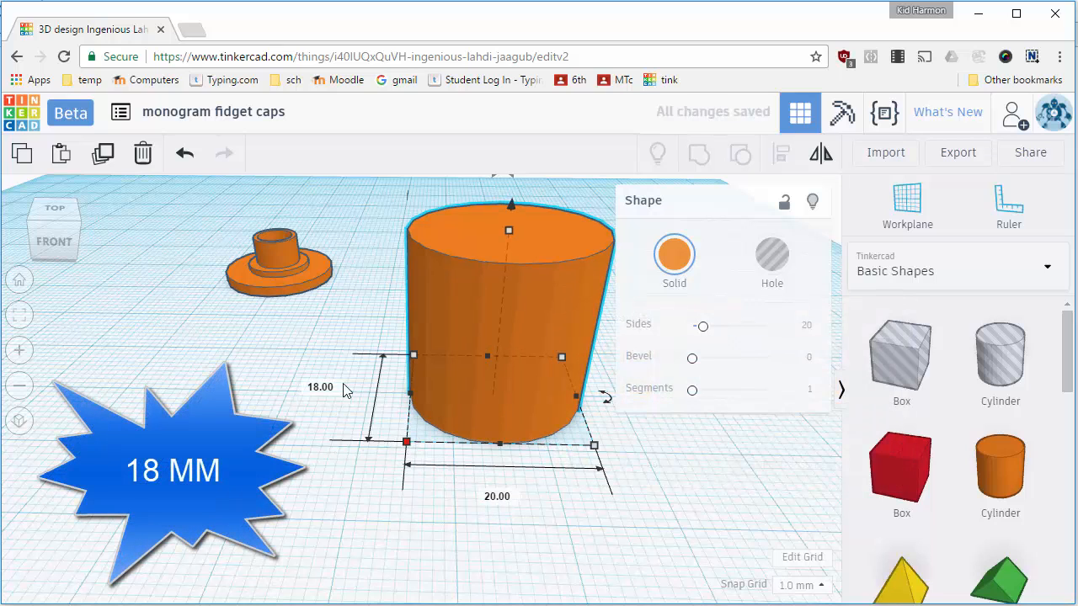
pyautogui.click(498, 496)
pyautogui.write('18')
pyautogui.press('Return')
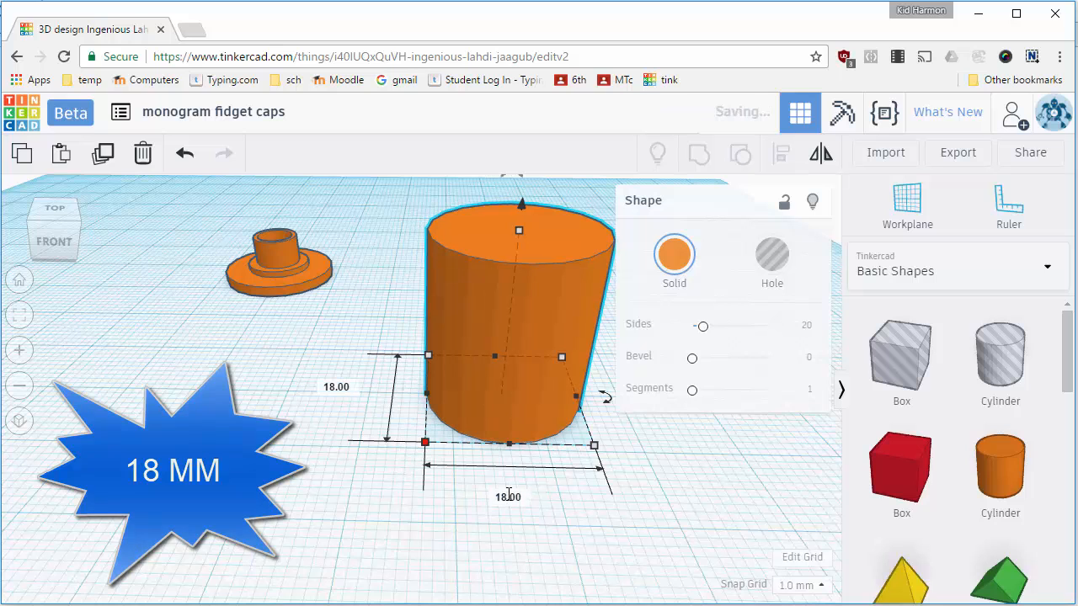
# - Set the 18 mm cylinder's height to 1.5 mm to flatten it into a disc
pyautogui.click(522, 231)
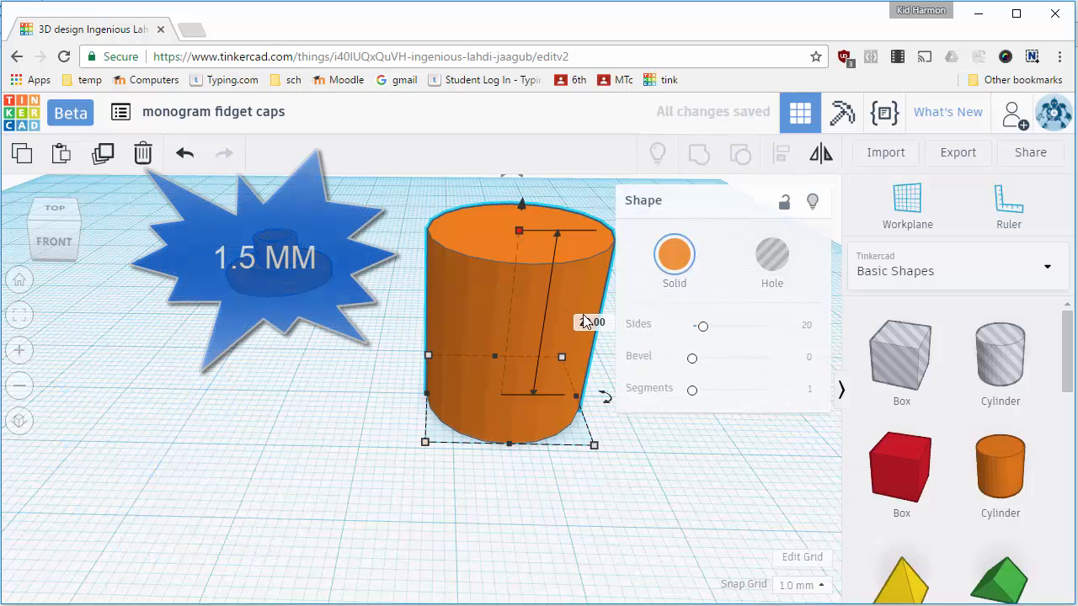
pyautogui.click(590, 317)
pyautogui.write('1.5')
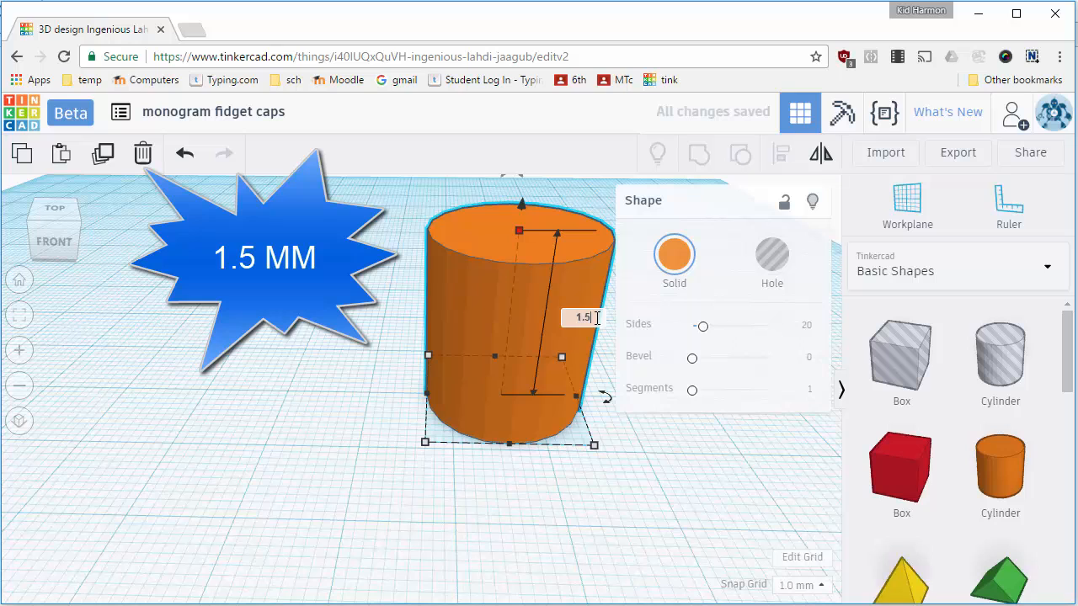
pyautogui.press('Return')
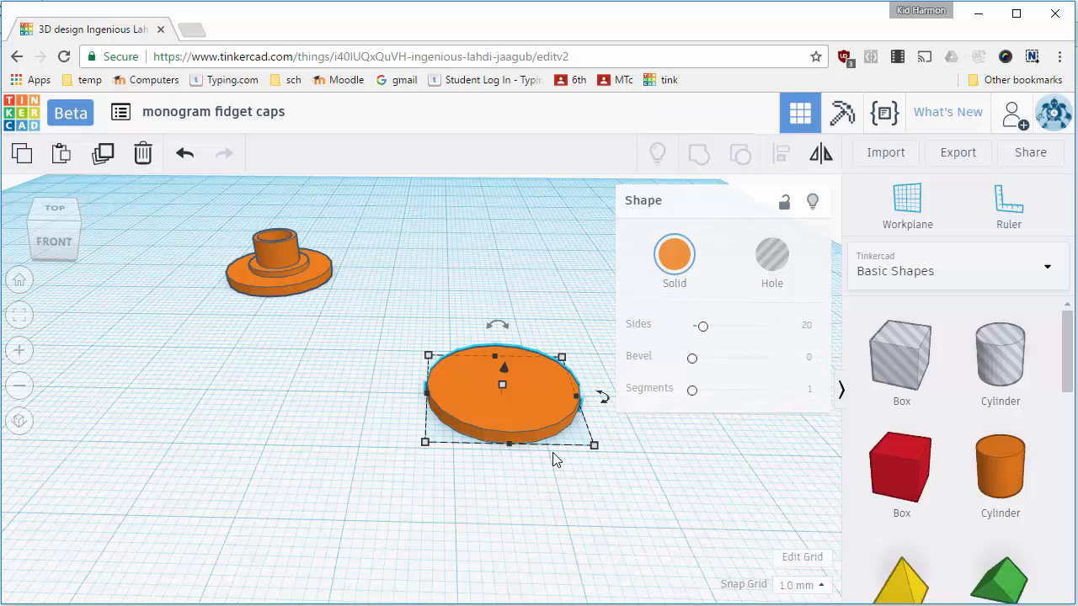
# - Duplicate the 18 mm disc and set the copy's length and width to 10 mm each
pyautogui.hotkey('ctrl', 'd')
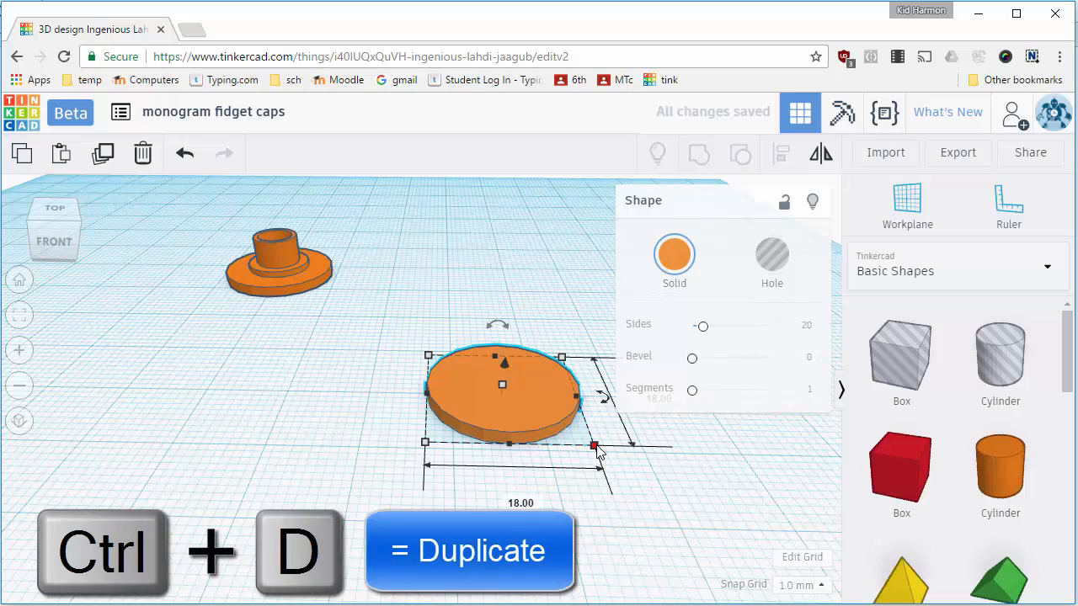
pyautogui.click(521, 501)
pyautogui.write('10')
pyautogui.press('Return')
pyautogui.click(575, 391)
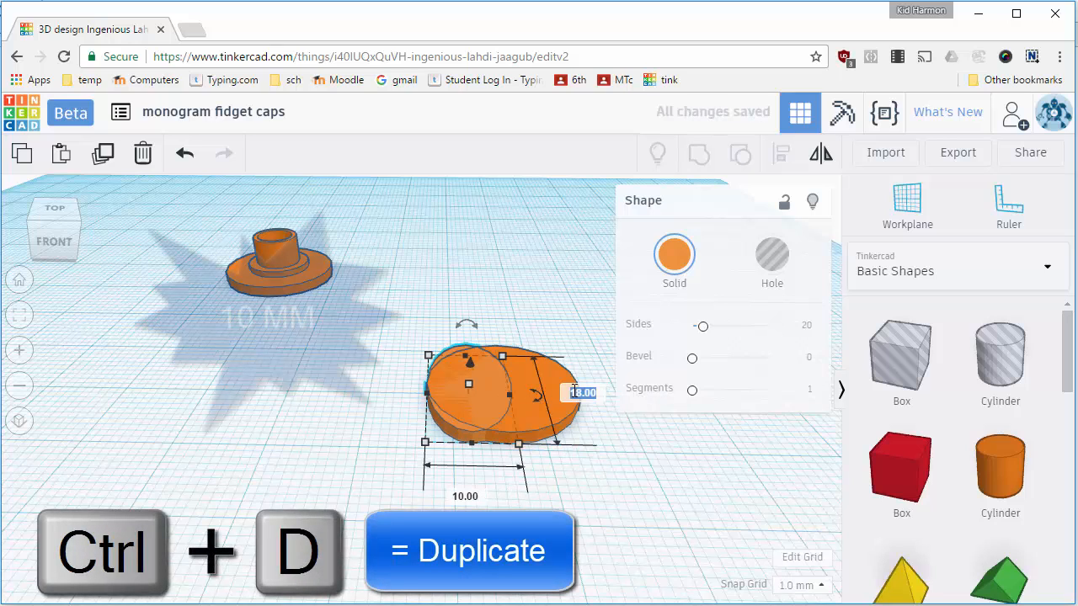
pyautogui.write('10')
pyautogui.press('Return')
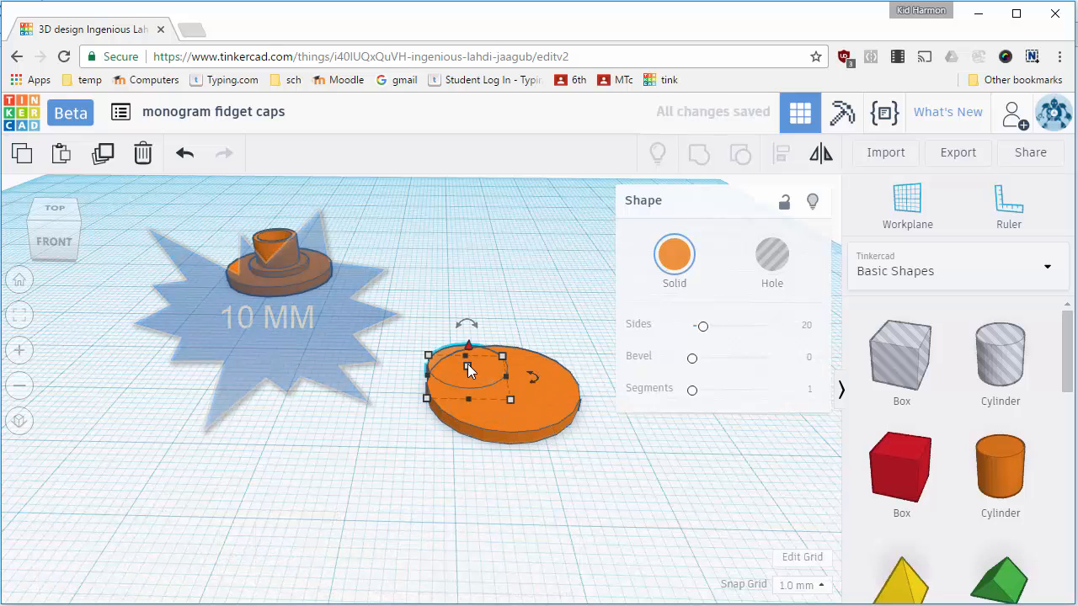
# - Set the 10 mm disc's height to 2 mm
pyautogui.click(536, 369)
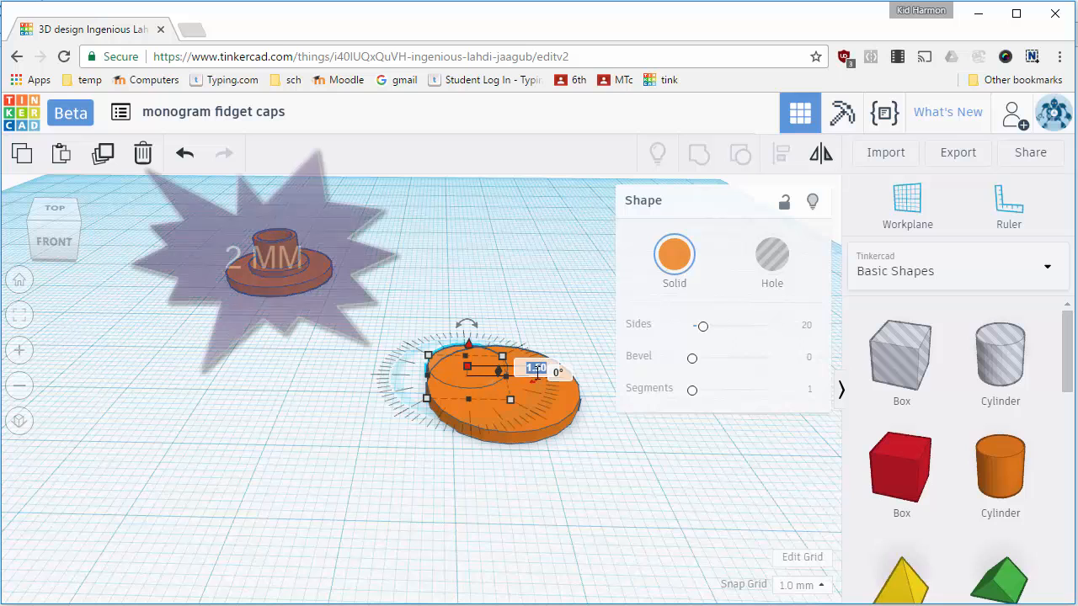
pyautogui.write('2')
pyautogui.press('Return')
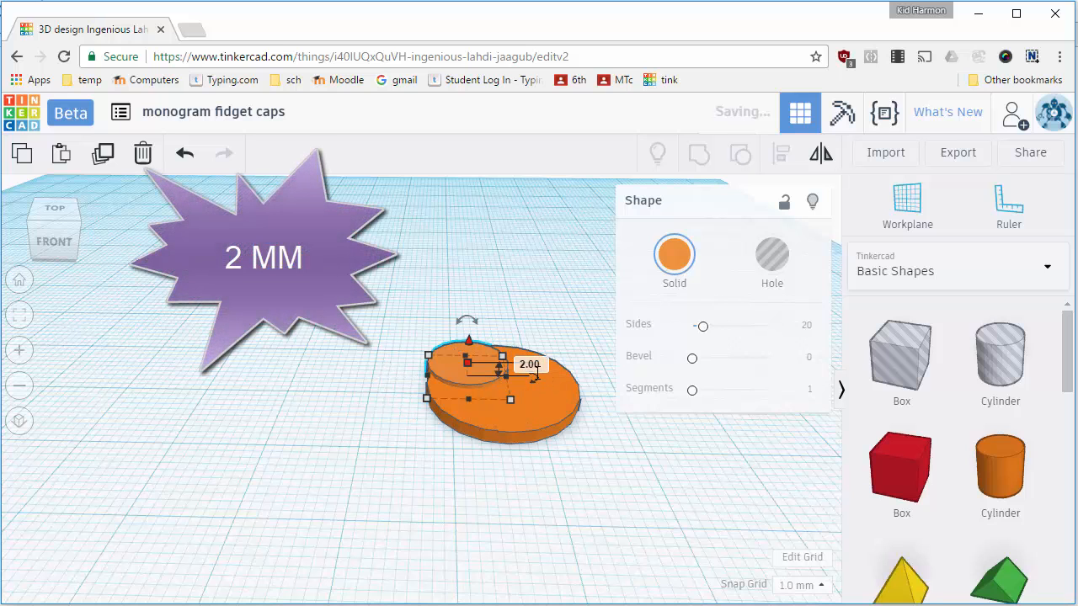
# - Align the 10 mm and 18 mm discs on their centres in both horizontal directions and check the result from above
pyautogui.moveTo(382, 398); pyautogui.dragTo(387, 438, button='right')
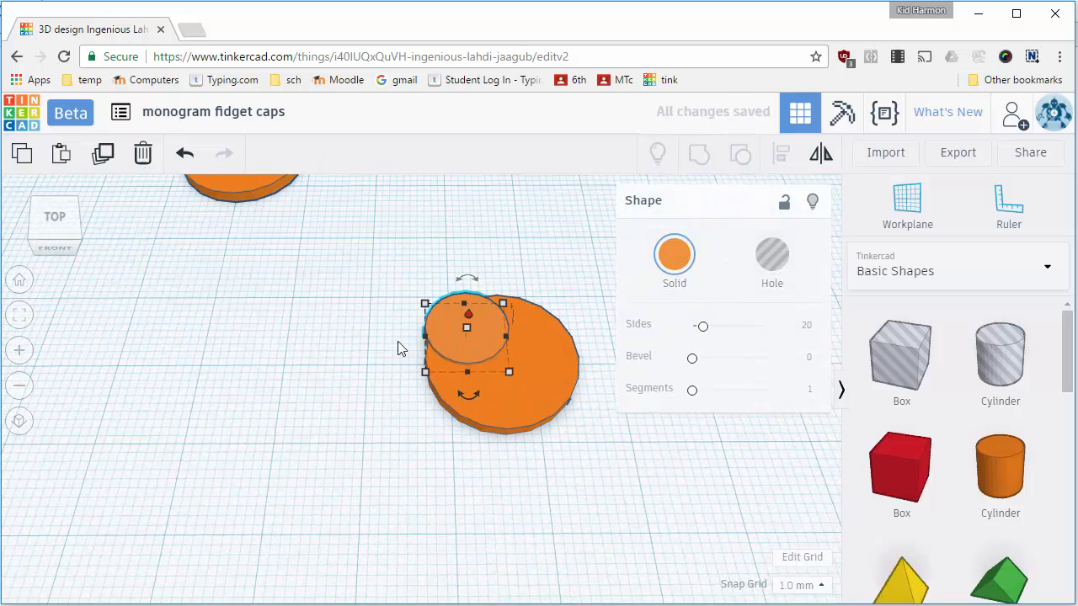
pyautogui.moveTo(397, 291); pyautogui.dragTo(566, 432)
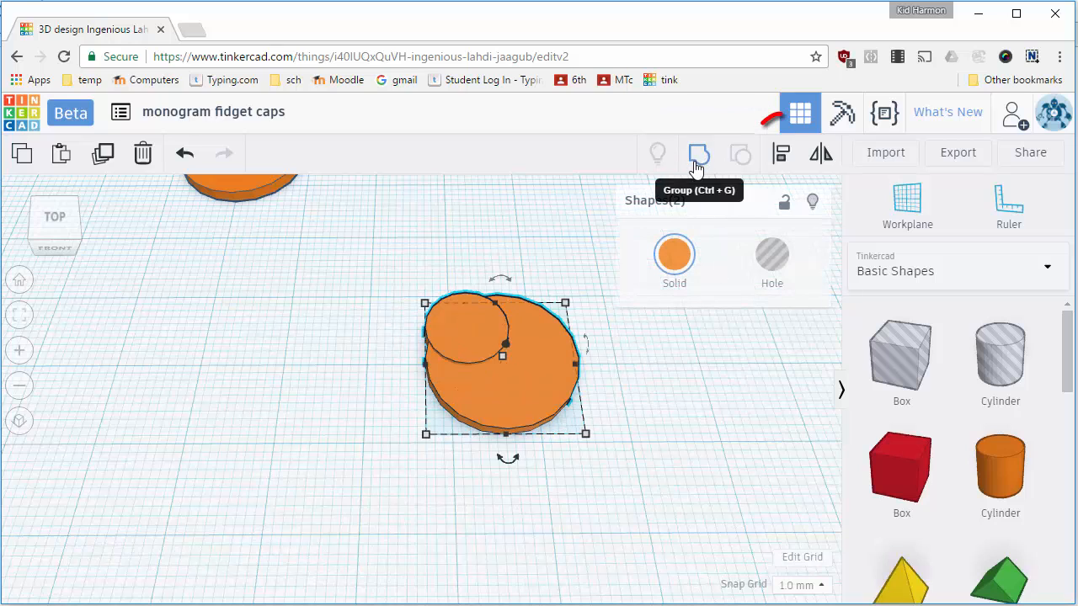
pyautogui.click(775, 160)
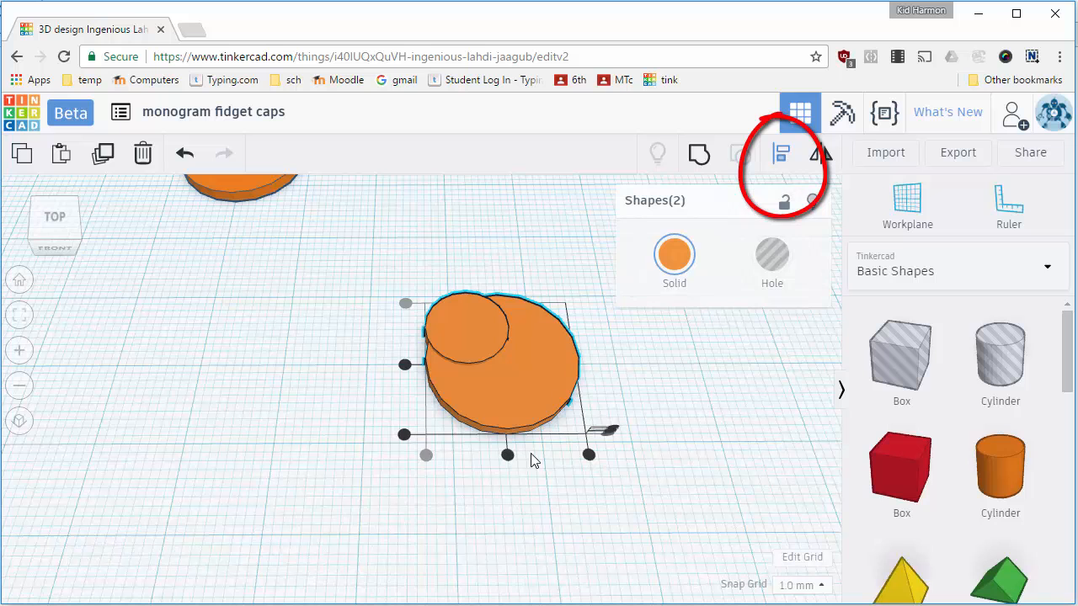
pyautogui.click(505, 454)
pyautogui.click(407, 365)
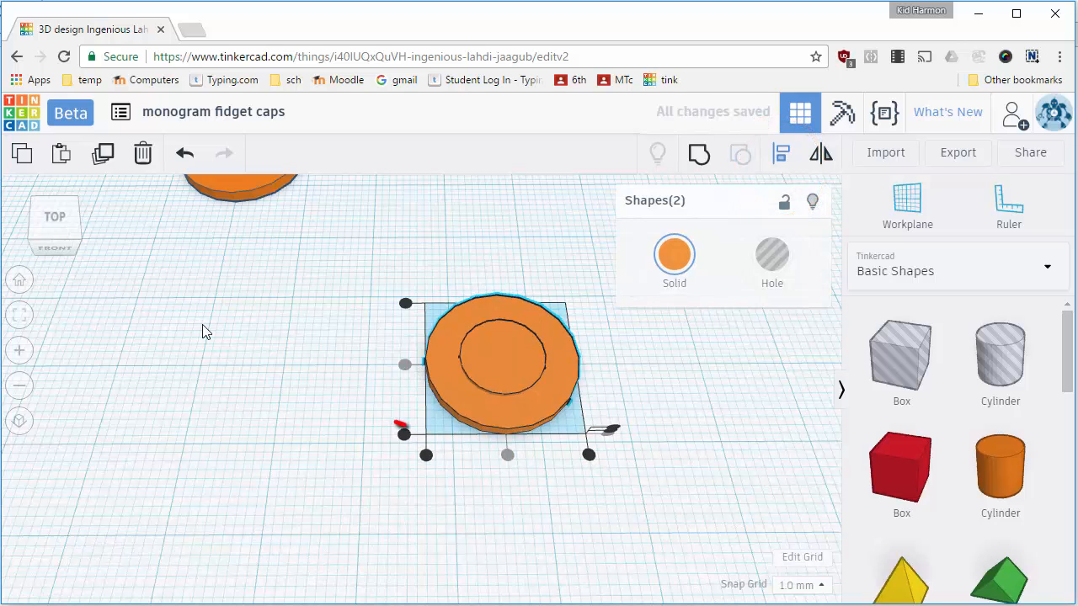
pyautogui.click(20, 316)
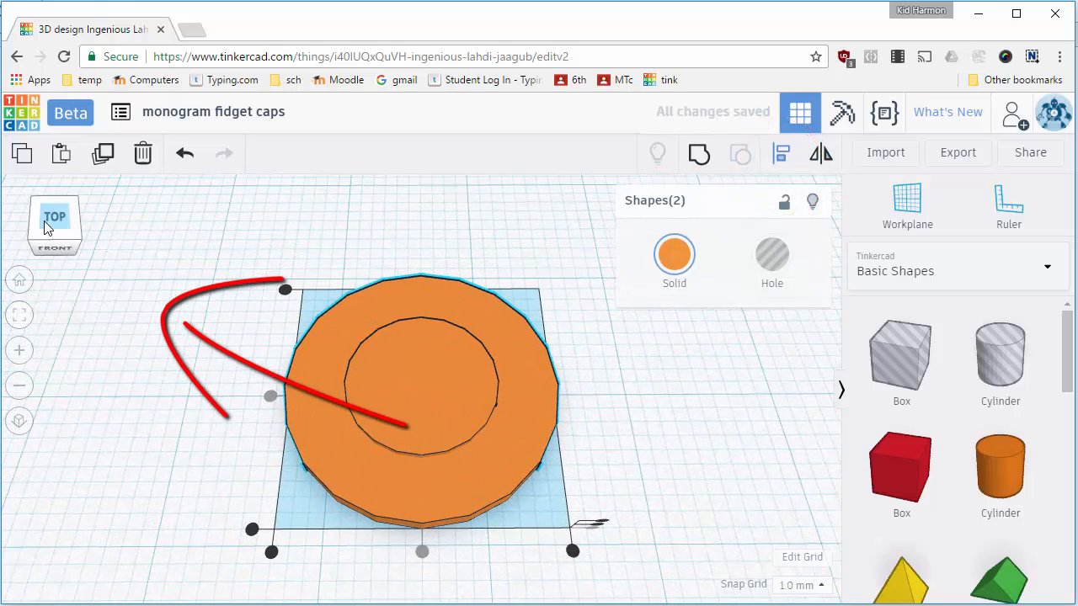
pyautogui.click(47, 220)
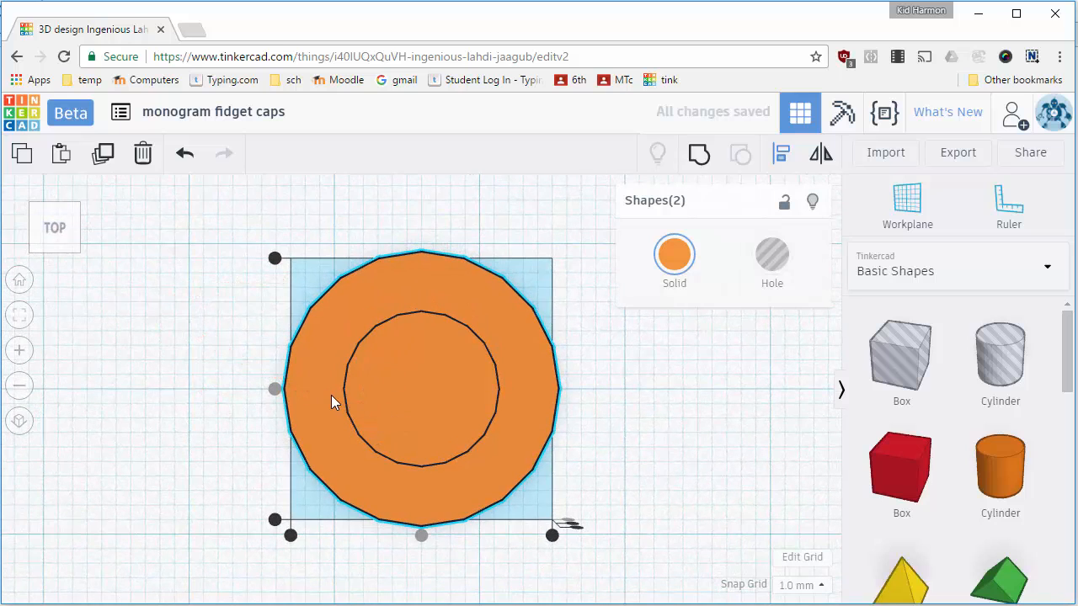
pyautogui.click(56, 249)
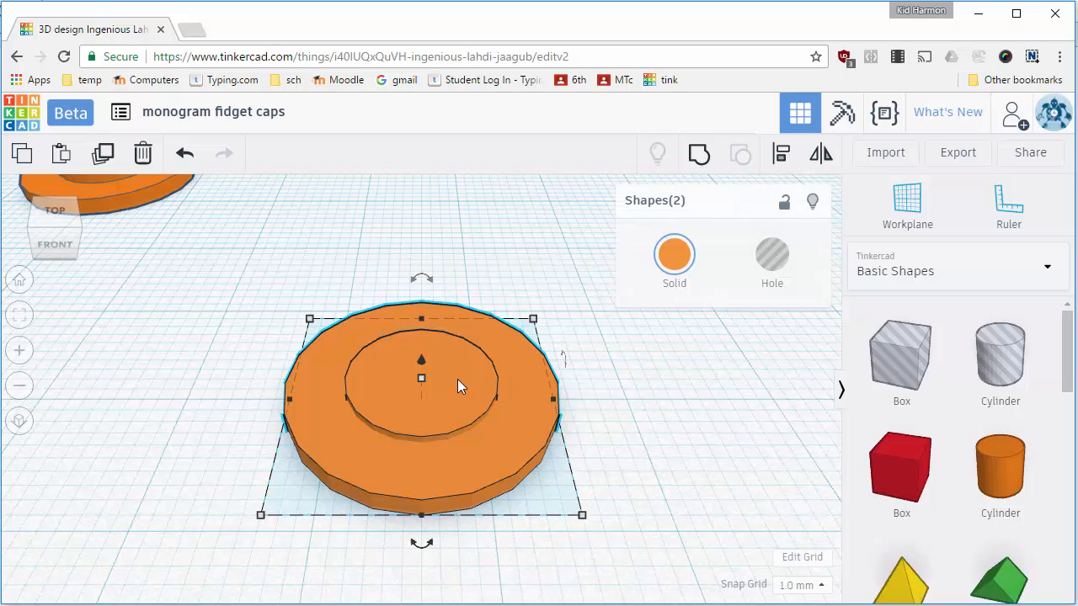
pyautogui.click(609, 491)
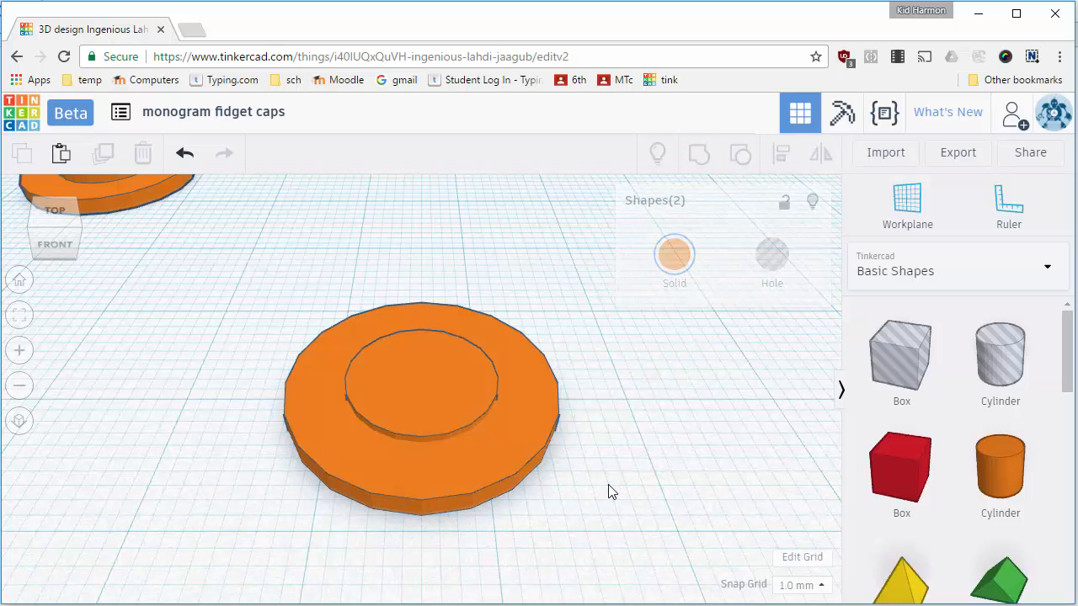
# - Duplicate the 10 mm disc and set the copy's length and width to 5.75 mm each
pyautogui.click(437, 399)
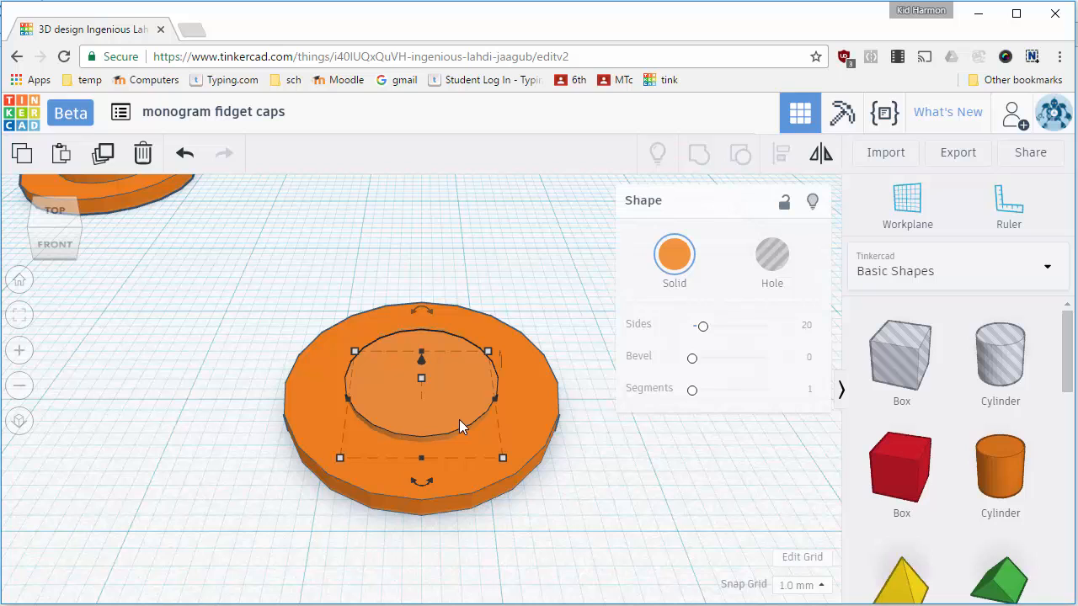
pyautogui.hotkey('ctrl', 'd')
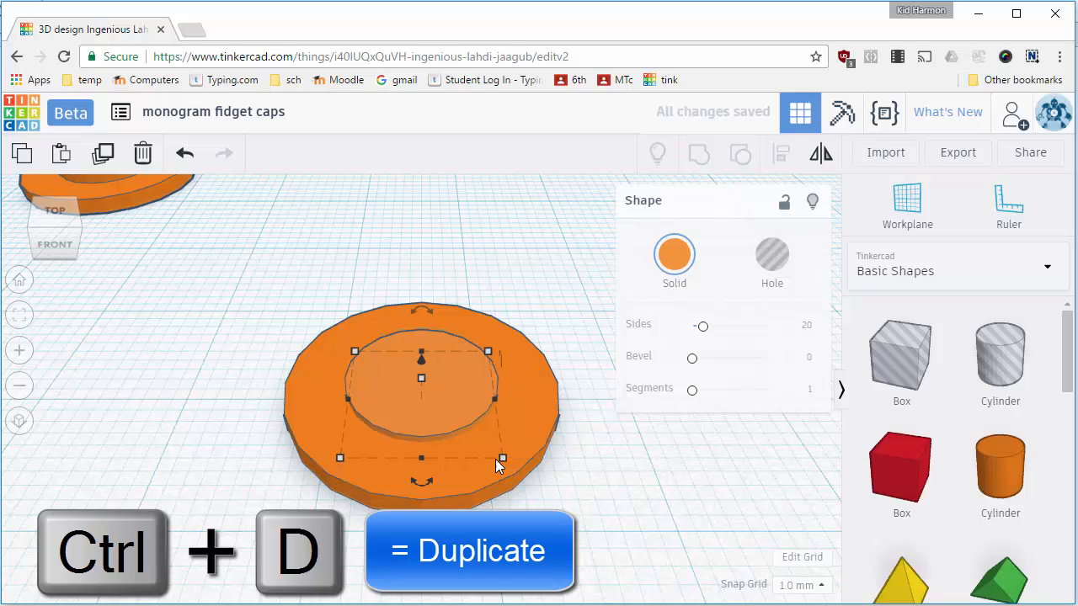
pyautogui.click(421, 521)
pyautogui.write('5.75')
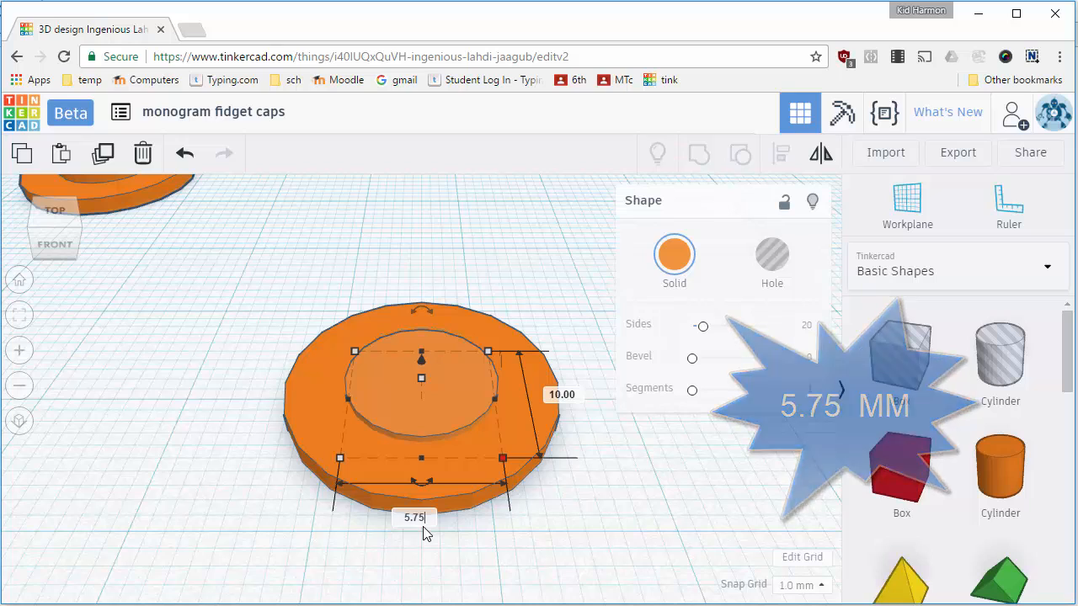
pyautogui.press('Return')
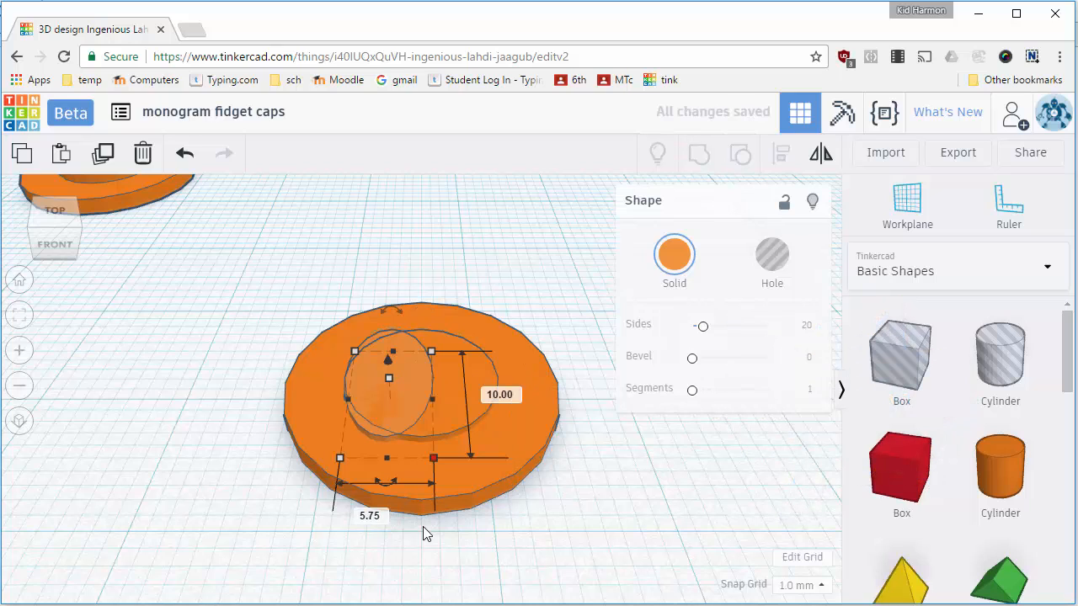
pyautogui.click(507, 395)
pyautogui.write('5.75')
pyautogui.press('Return')
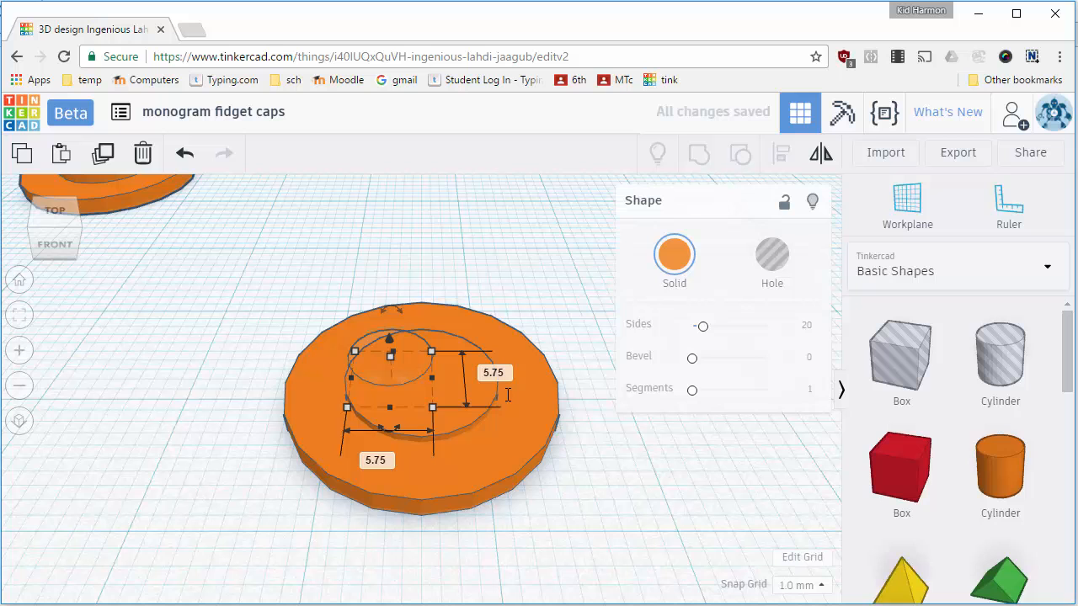
# - Set the 5.75 mm cylinder's height to 6 mm to form the post
pyautogui.click(390, 356)
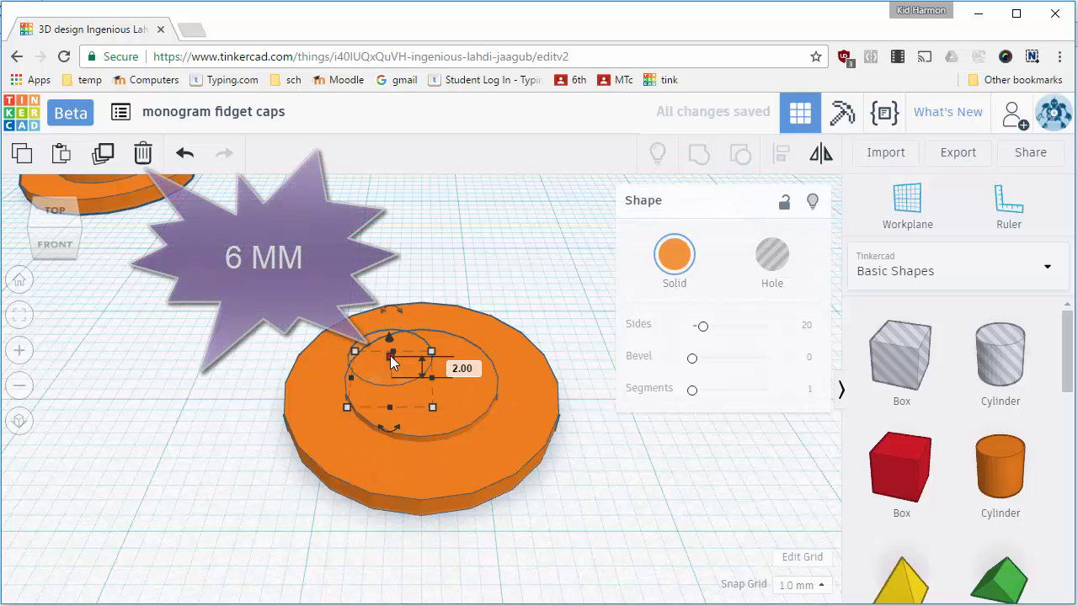
pyautogui.scroll(3, 390, 356)
pyautogui.scroll(2, 390, 356)
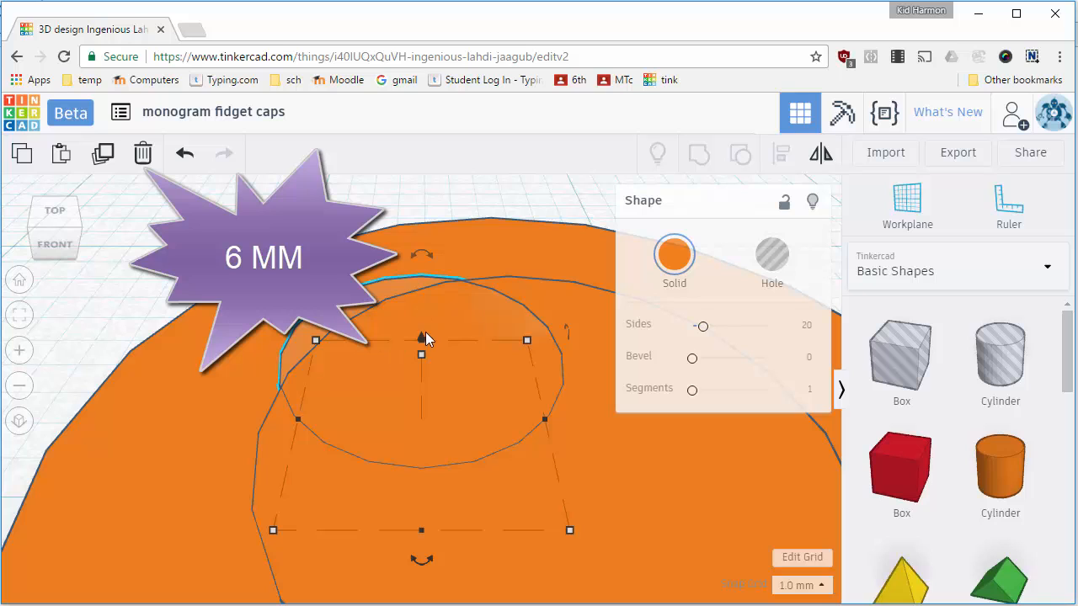
pyautogui.moveTo(421, 354)
pyautogui.click(495, 387)
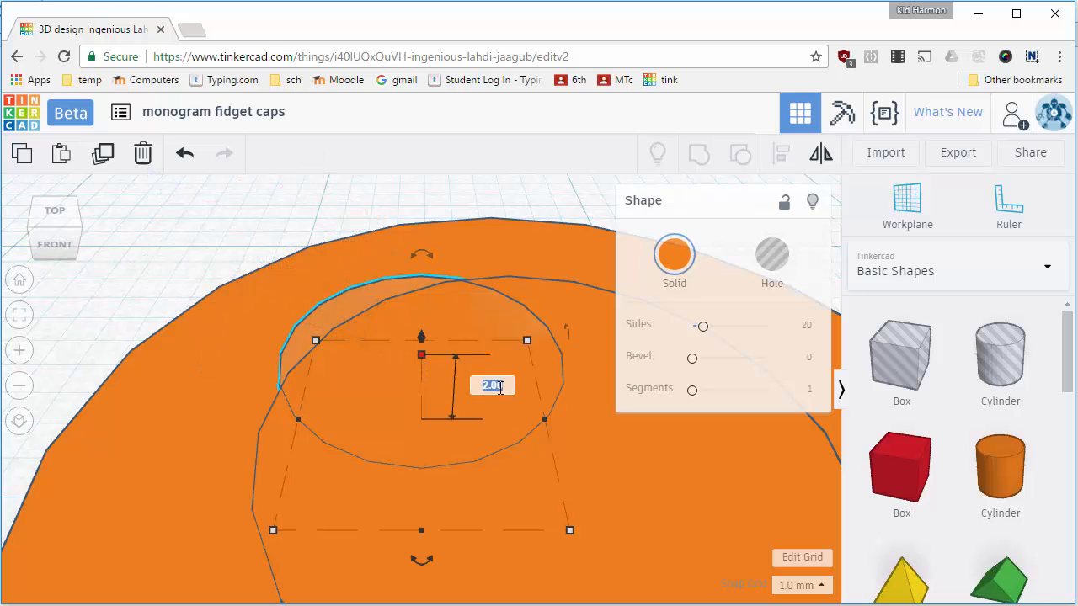
pyautogui.write('6')
pyautogui.press('Return')
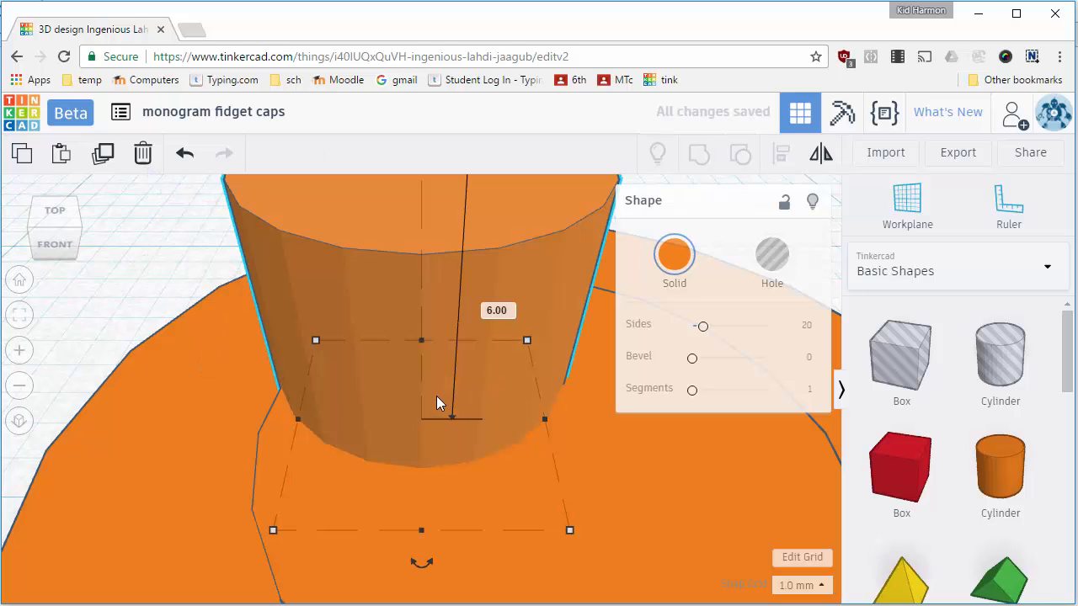
pyautogui.scroll(-5, 372, 350)
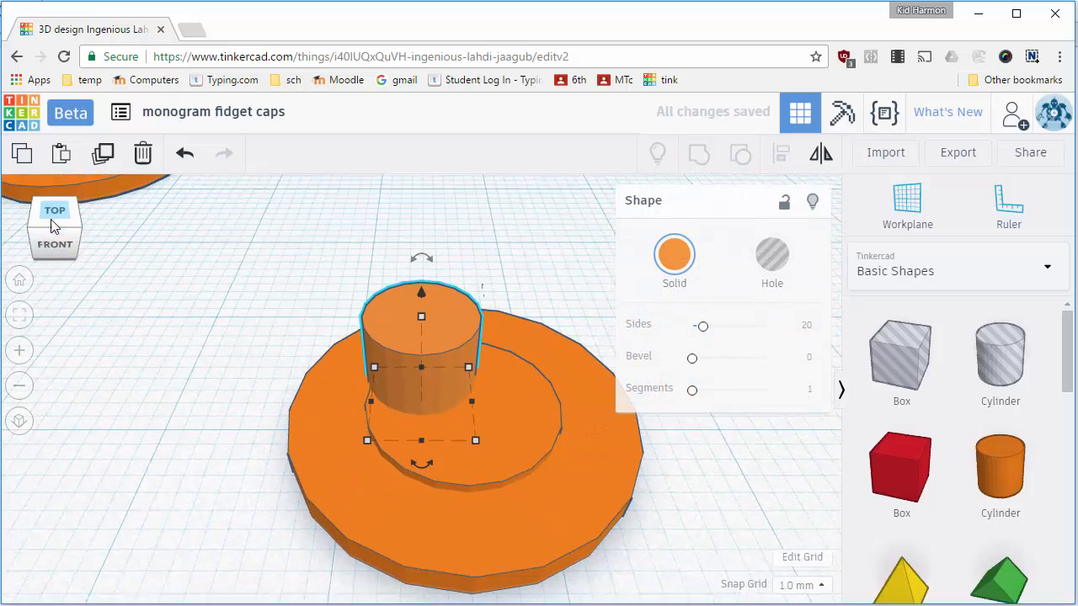
# - Align the post and both discs on a common centre in both horizontal directions, and check the three selected shapes from above
pyautogui.click(58, 214)
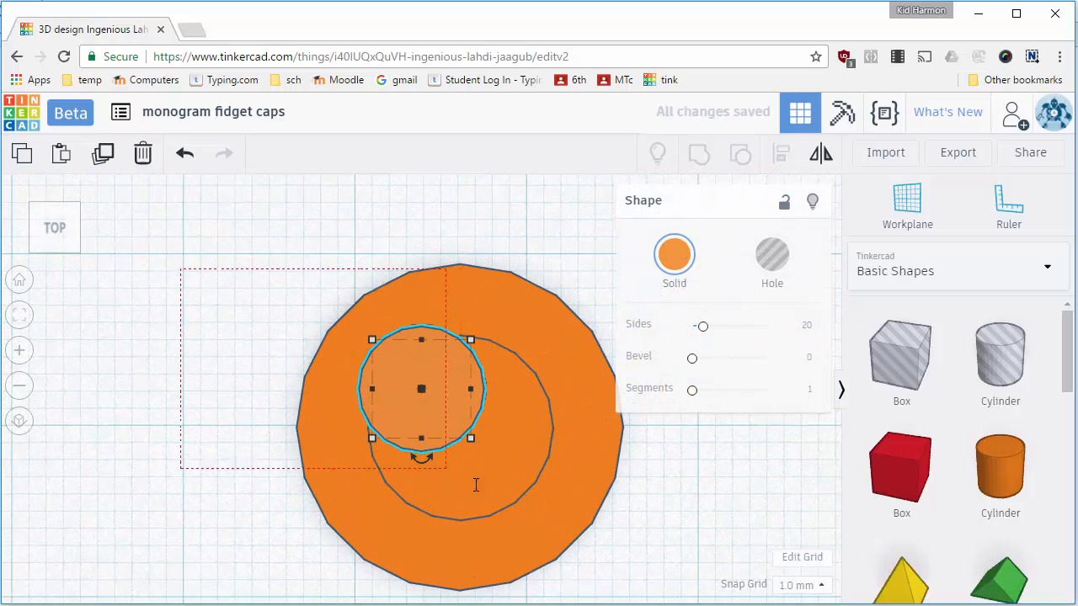
pyautogui.hotkey('ctrl', 'a')
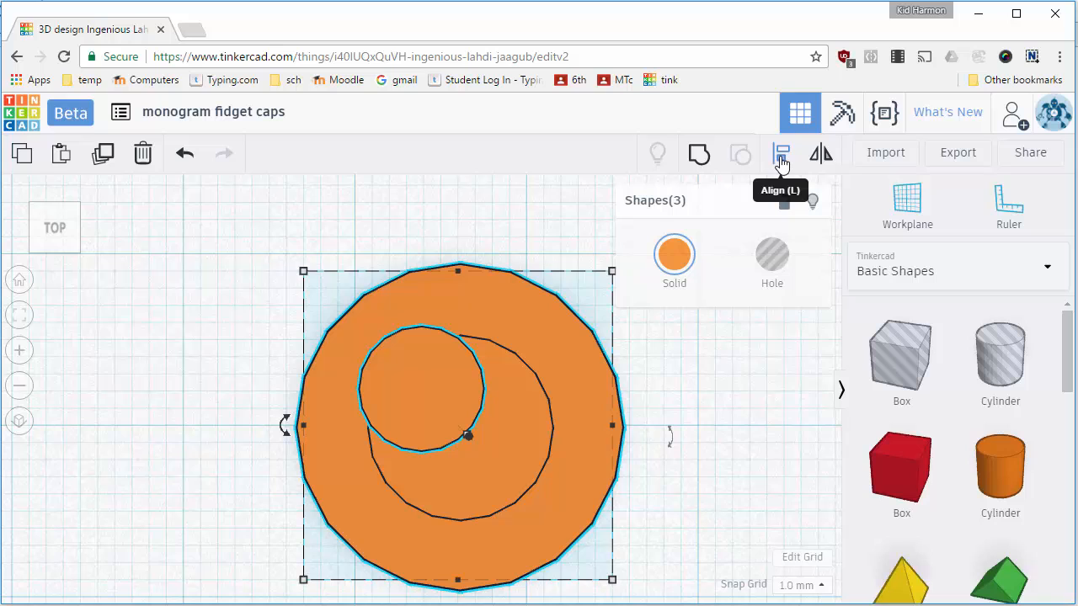
pyautogui.click(782, 160)
pyautogui.click(626, 425)
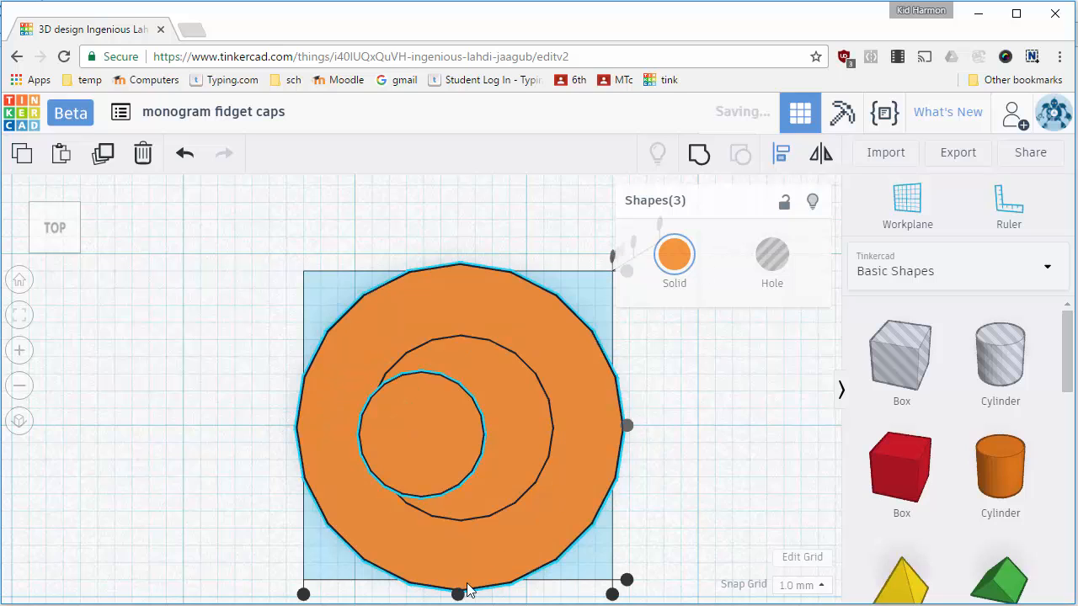
pyautogui.click(457, 593)
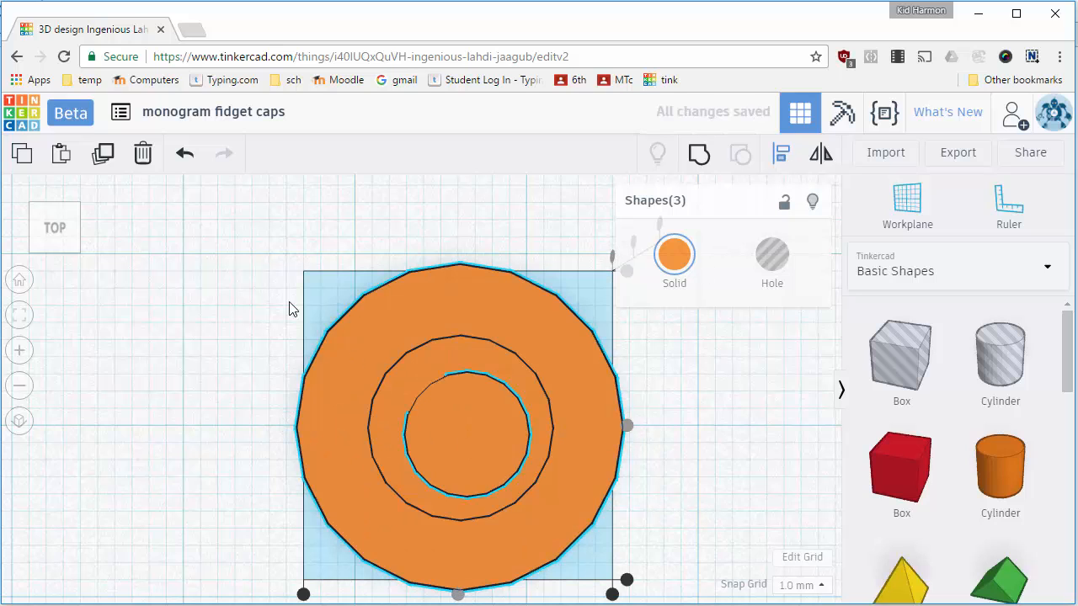
pyautogui.click(244, 290)
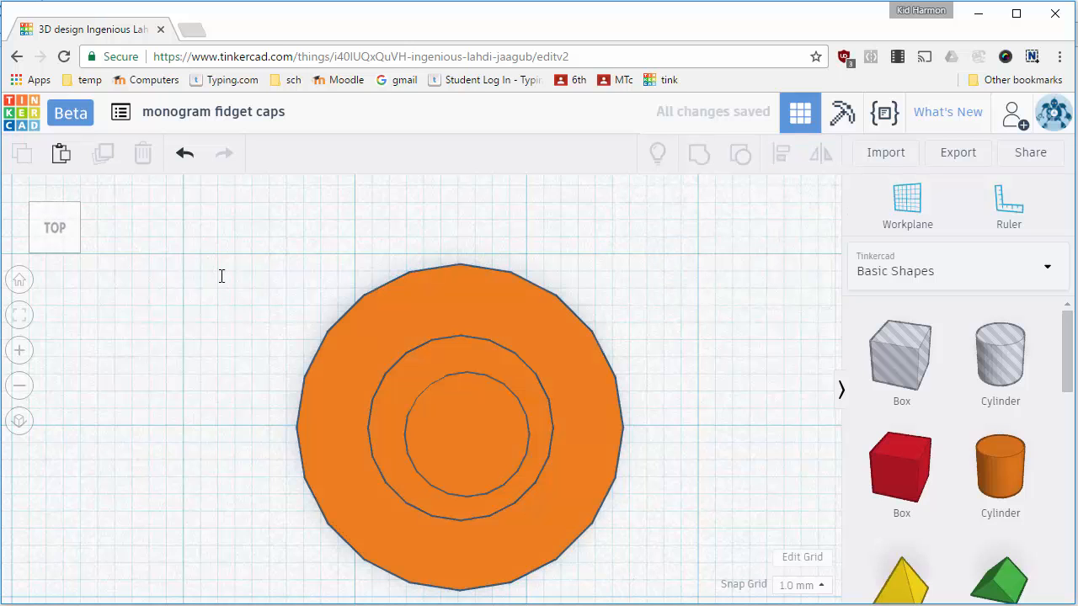
pyautogui.moveTo(665, 537); pyautogui.dragTo(678, 543)
pyautogui.click(20, 314)
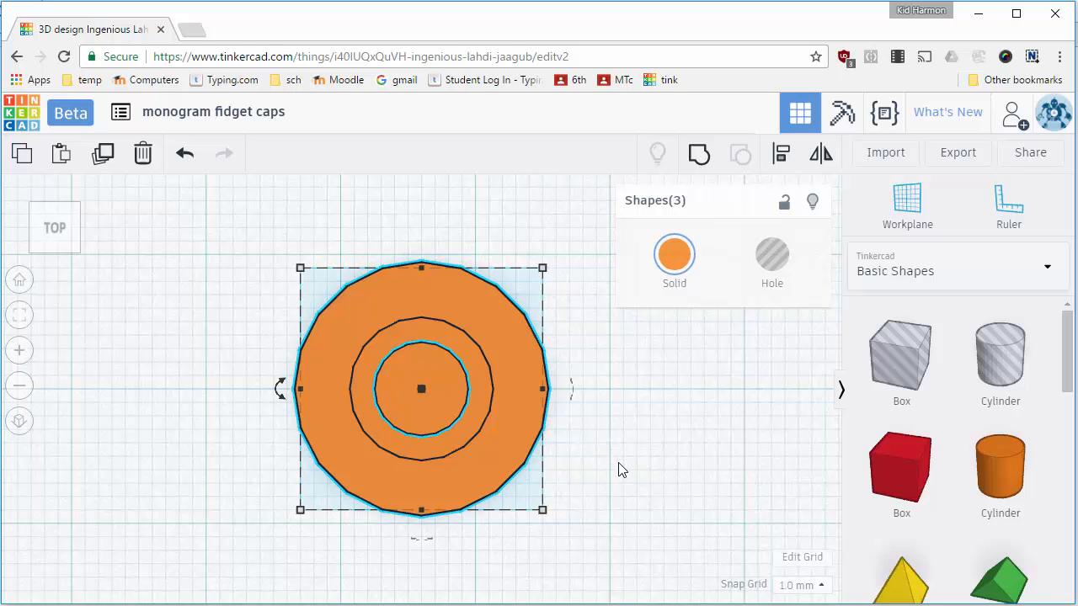
# - Duplicate the three-cylinder cap and move the copy sideways until it stands clear beside the original
pyautogui.click(55, 251)
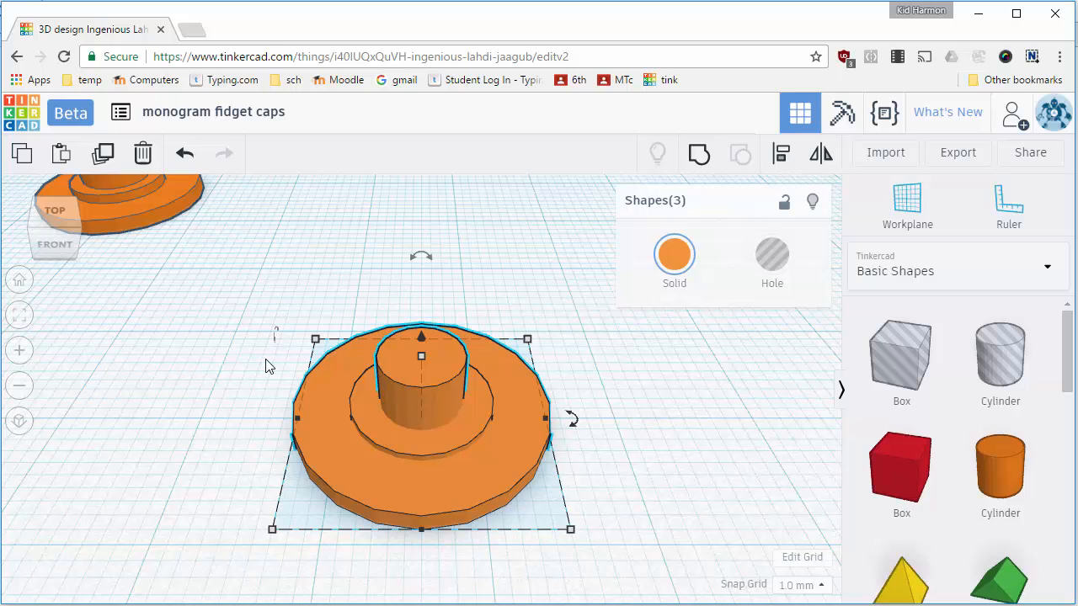
pyautogui.click(257, 337)
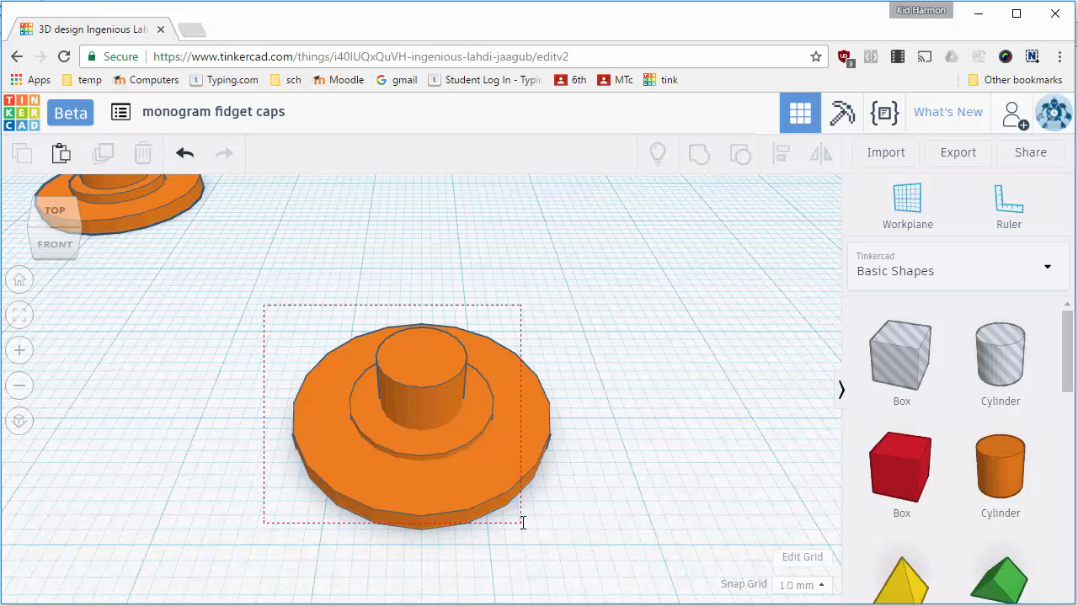
pyautogui.moveTo(581, 530); pyautogui.dragTo(582, 530)
pyautogui.hotkey('ctrl', 'd')
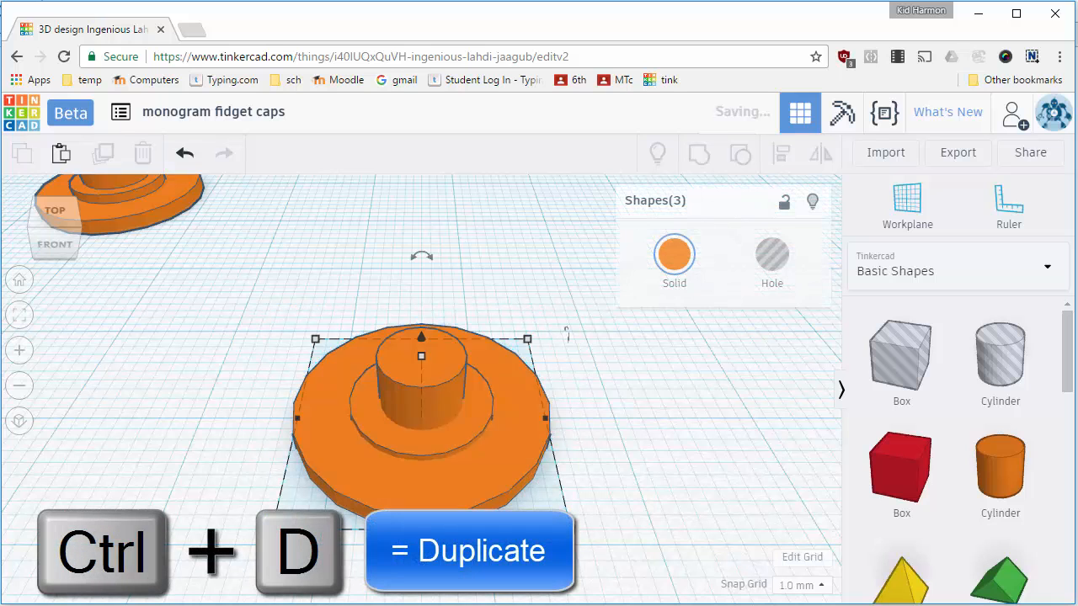
pyautogui.press('Right')
pyautogui.press('Right')
pyautogui.press('Right')
pyautogui.press('Right')
pyautogui.press('Right')
pyautogui.press('Right')
pyautogui.press('Right')
pyautogui.press('Right')
pyautogui.press('Right')
pyautogui.press('Right')
pyautogui.press('Right')
pyautogui.press('Right')
pyautogui.press('Right')
pyautogui.press('Right')
pyautogui.press('Right')
pyautogui.press('Right')
pyautogui.press('Right')
pyautogui.press('Right')
pyautogui.press('Right')
pyautogui.press('Right')
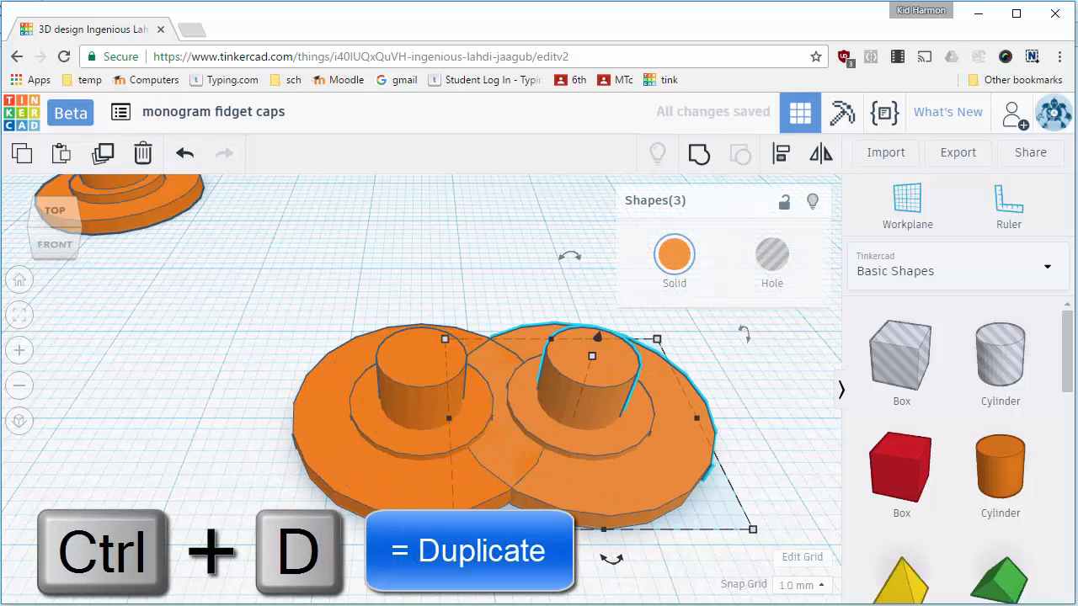
pyautogui.press('Right')
pyautogui.press('Right')
pyautogui.press('Right')
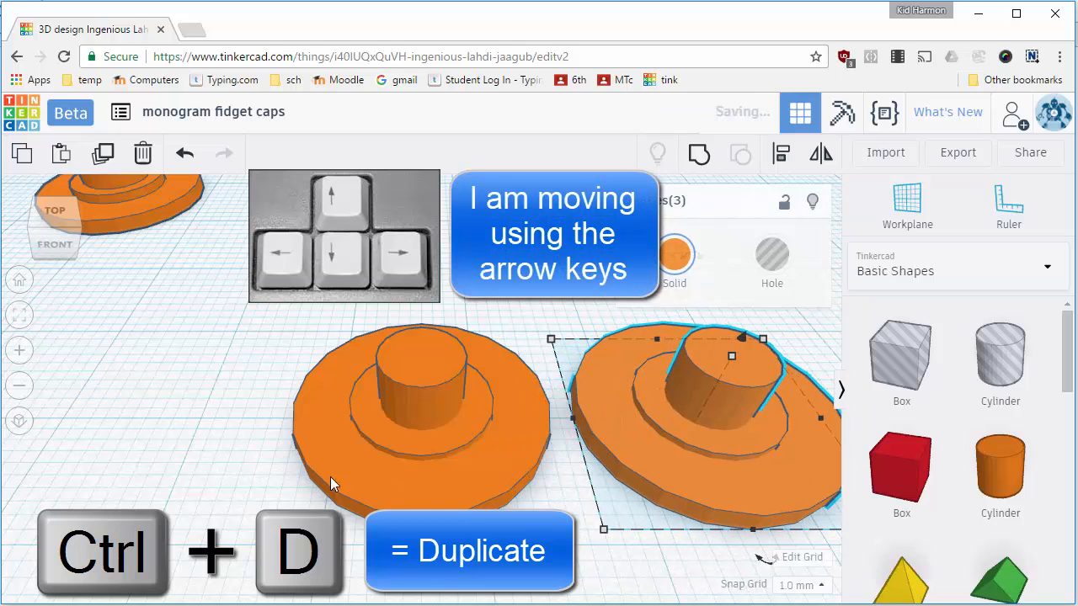
# - Group the original cap's three cylinders into one shape
pyautogui.click(299, 339)
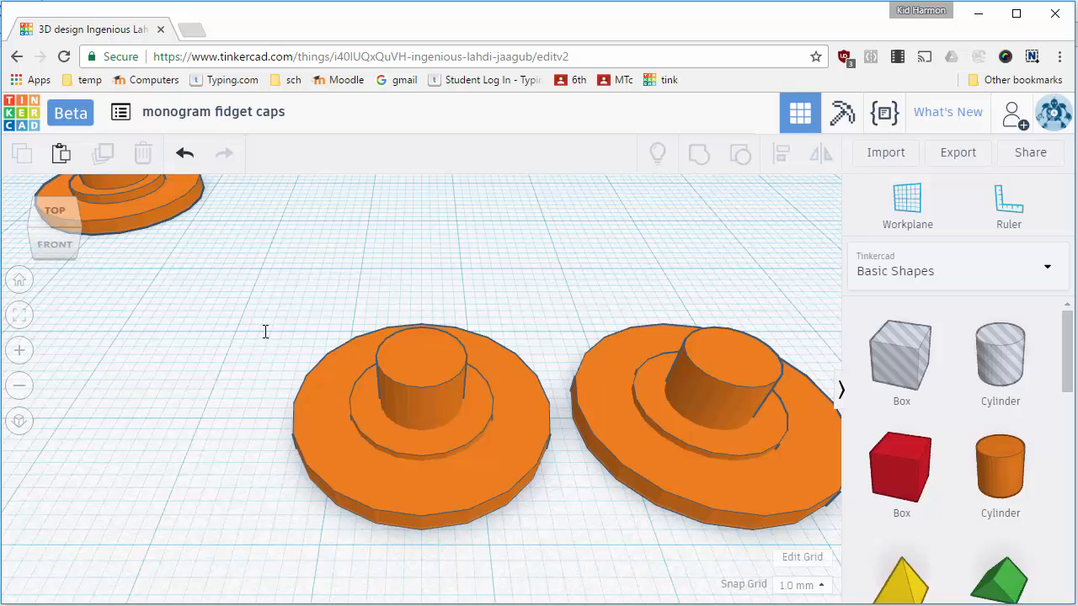
pyautogui.moveTo(510, 503); pyautogui.dragTo(510, 503)
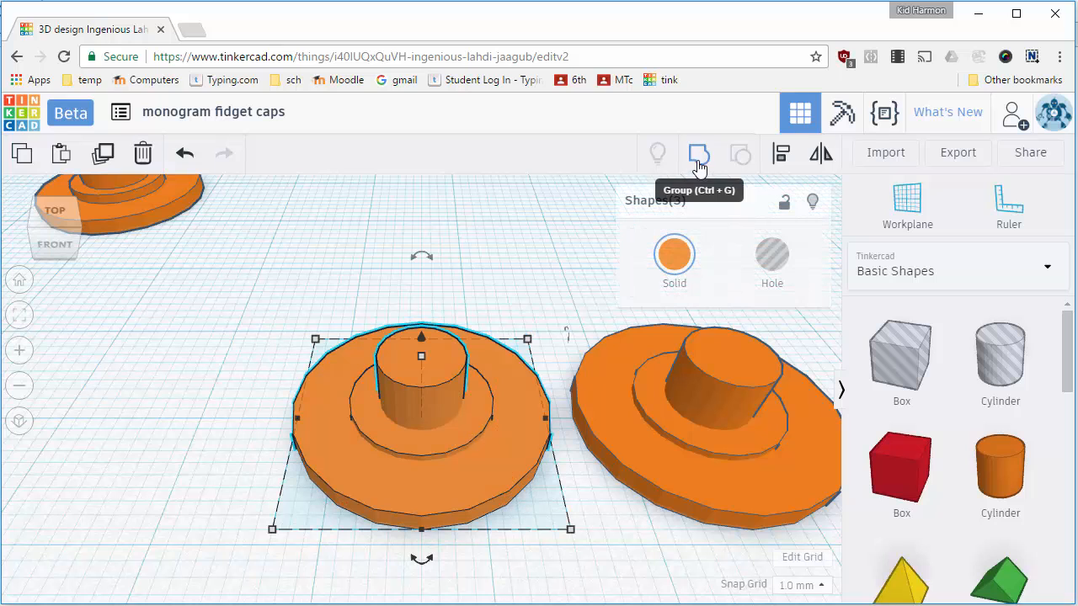
pyautogui.click(699, 152)
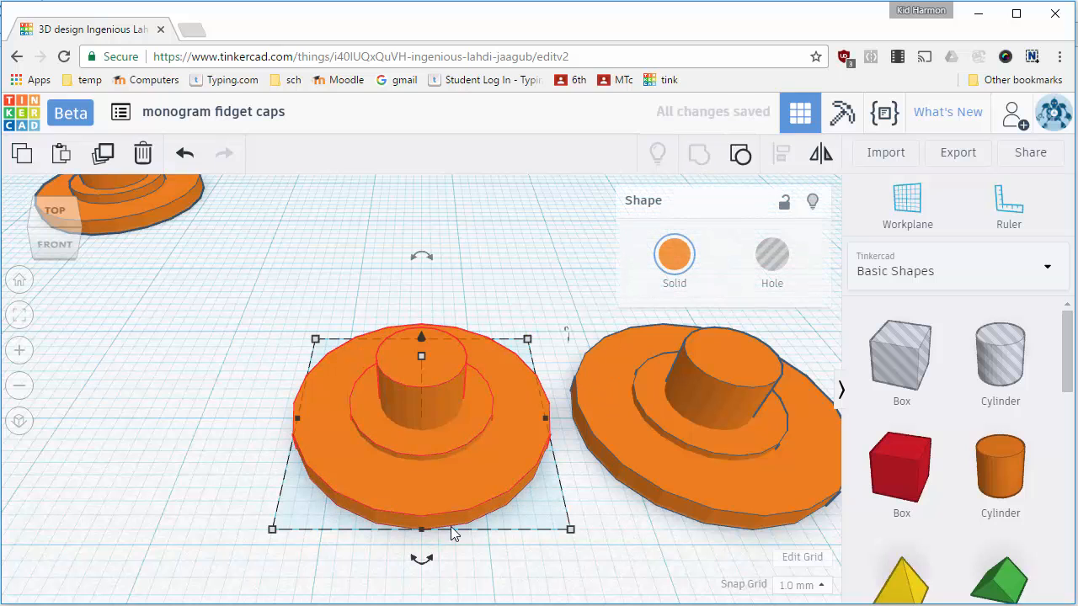
# - Set the length and width of the copied cap's post to 7.8 mm each
pyautogui.moveTo(452, 532); pyautogui.dragTo(657, 497, button='right')
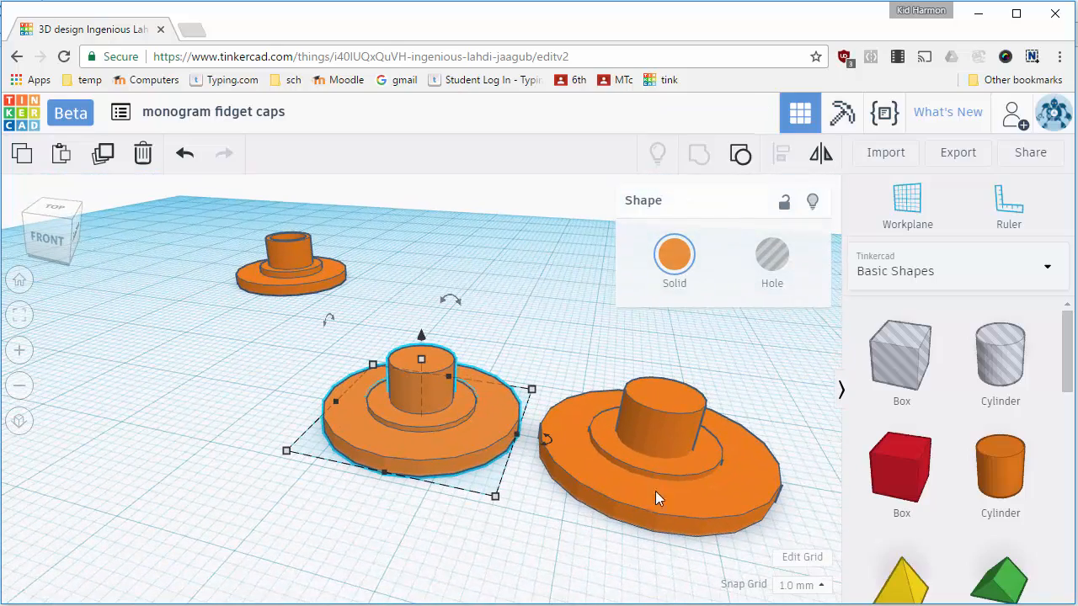
pyautogui.click(679, 420)
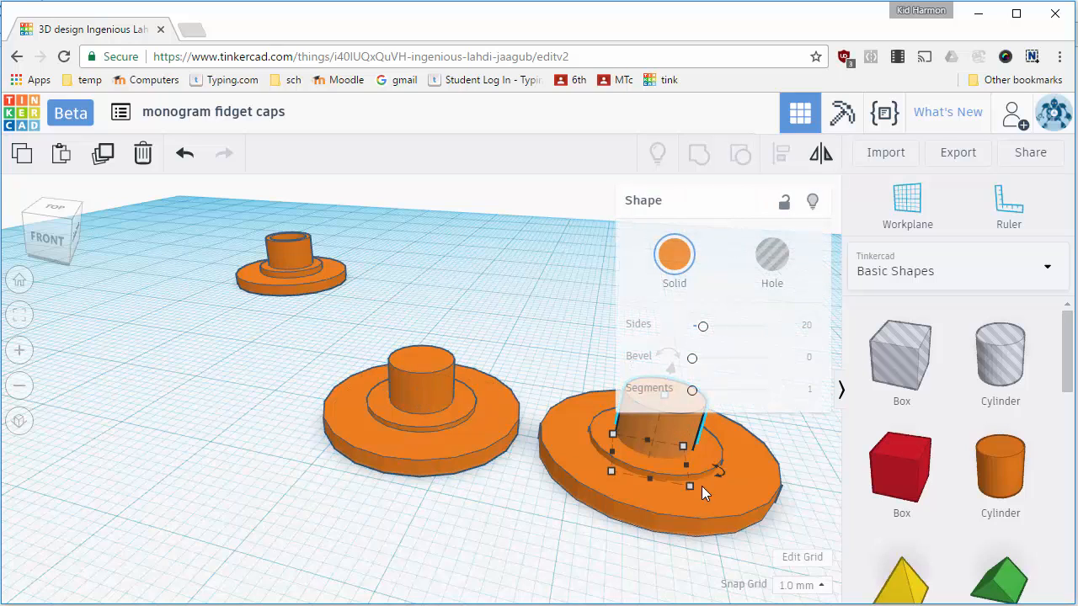
pyautogui.moveTo(690, 488)
pyautogui.click(650, 530)
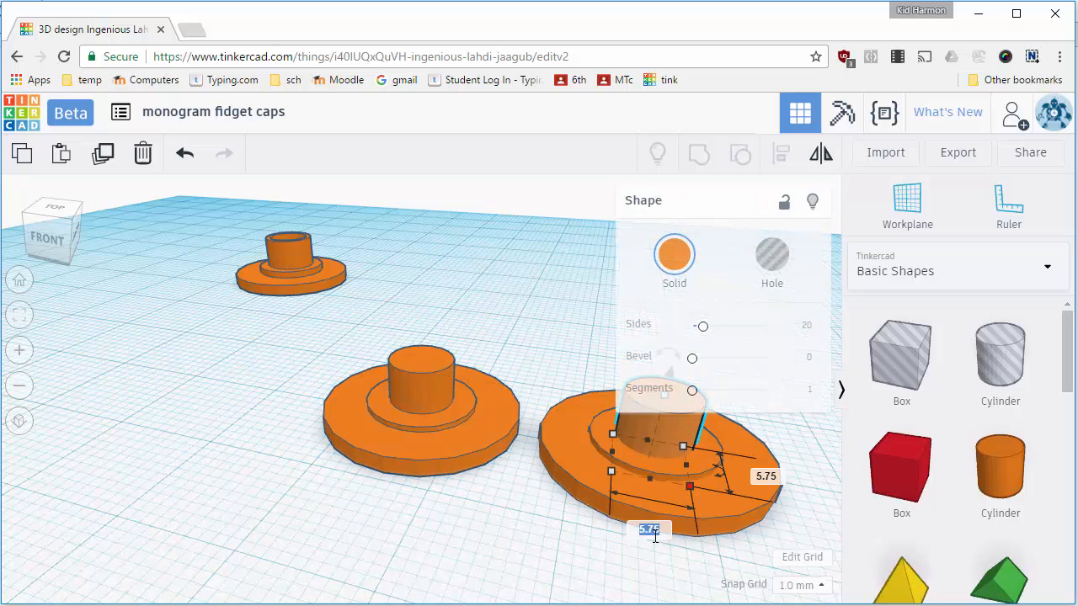
pyautogui.write('7.')
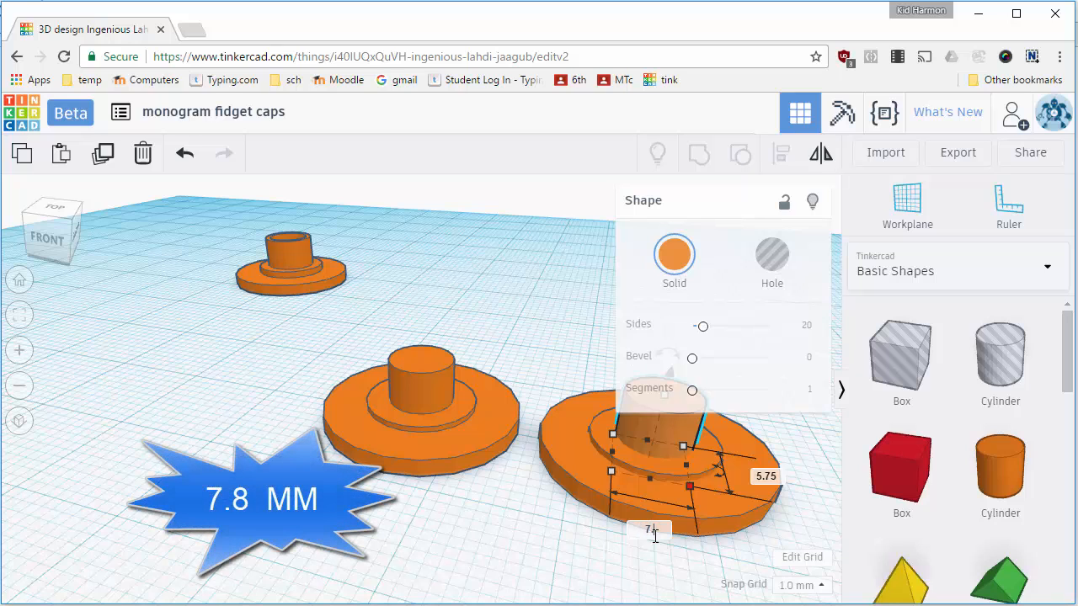
pyautogui.write('8')
pyautogui.press('Return')
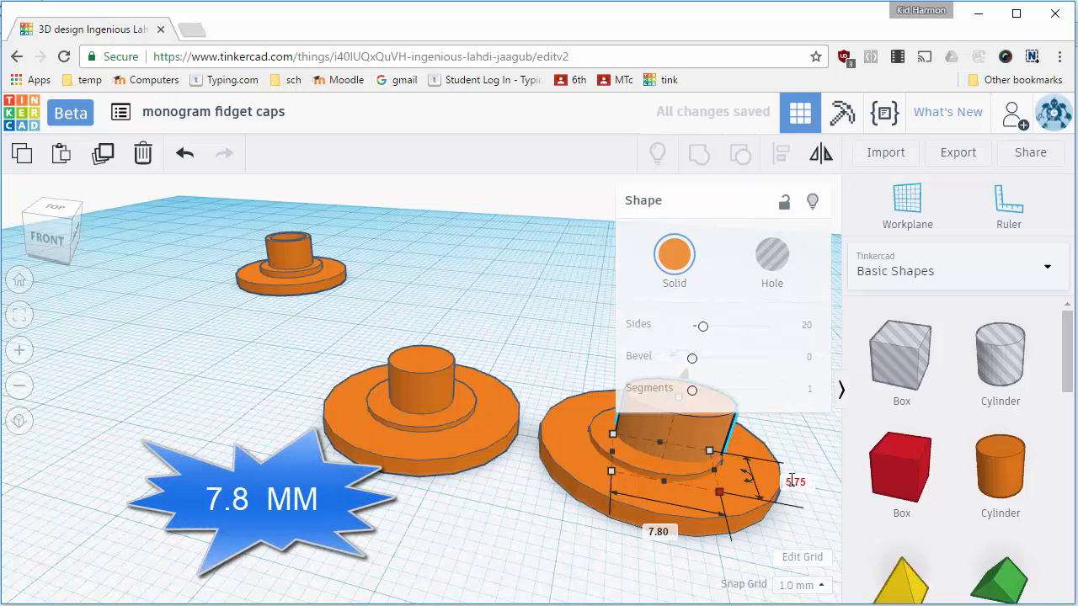
pyautogui.click(791, 480)
pyautogui.write('7')
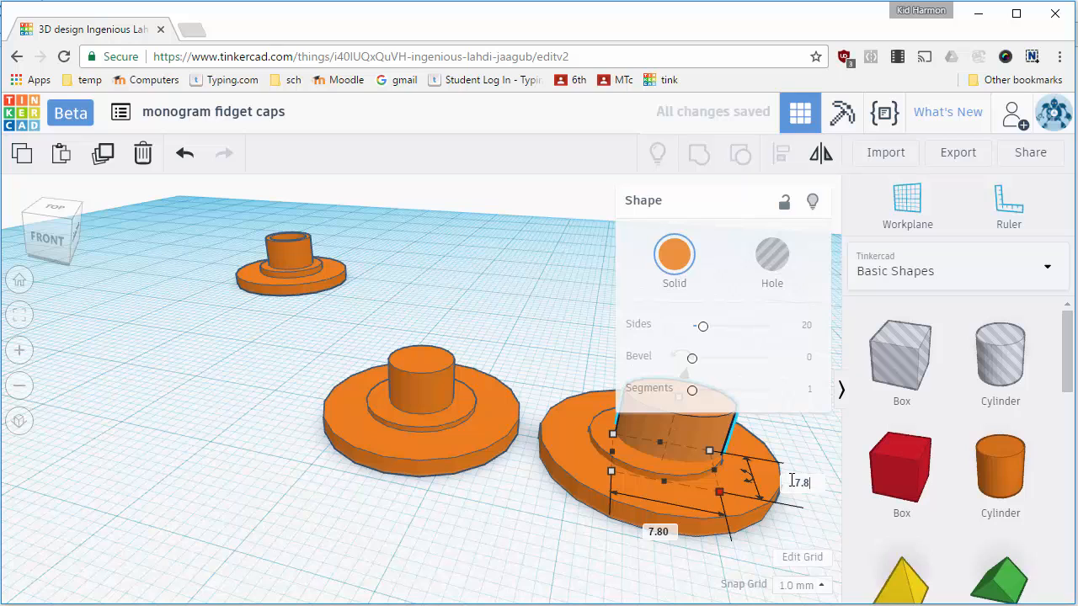
pyautogui.write('.8')
pyautogui.press('Return')
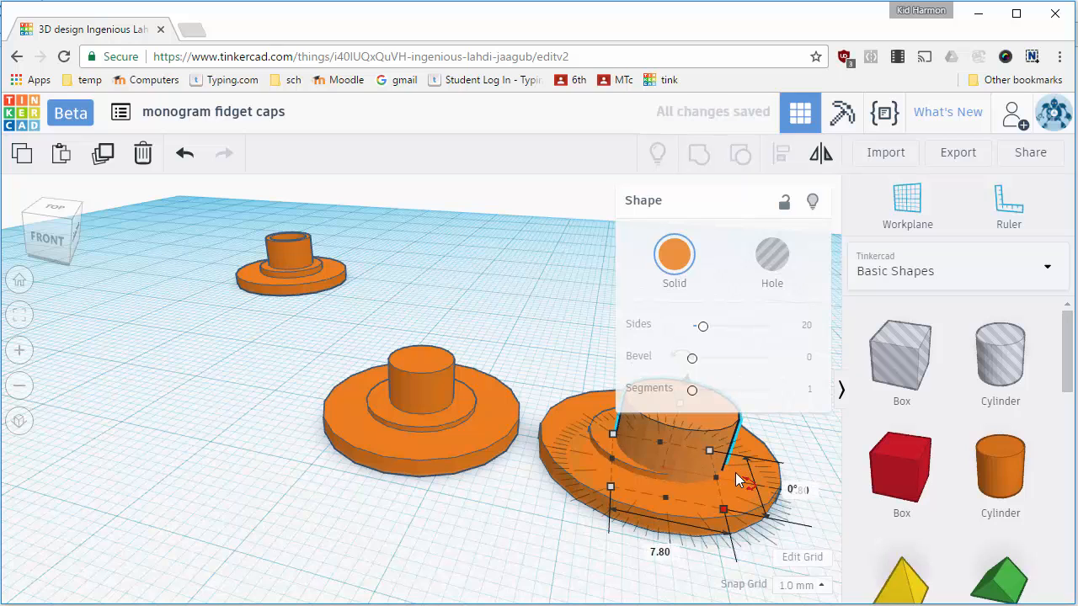
# - Align the copied cap's 7.8 mm post and both discs on a common centre in both horizontal directions
pyautogui.scroll(-4, 702, 494)
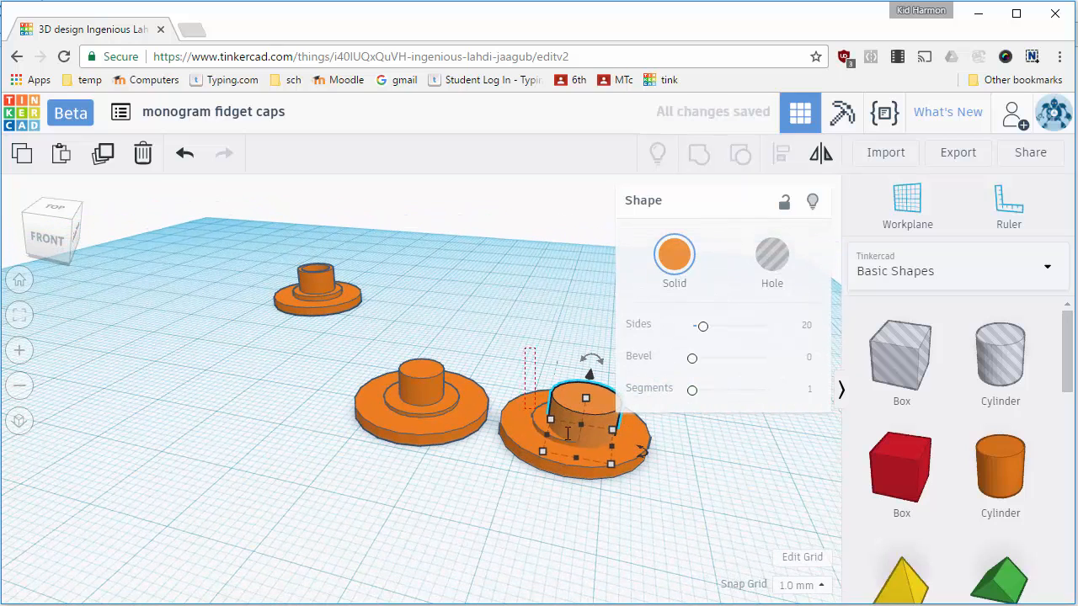
pyautogui.moveTo(568, 432); pyautogui.dragTo(614, 503)
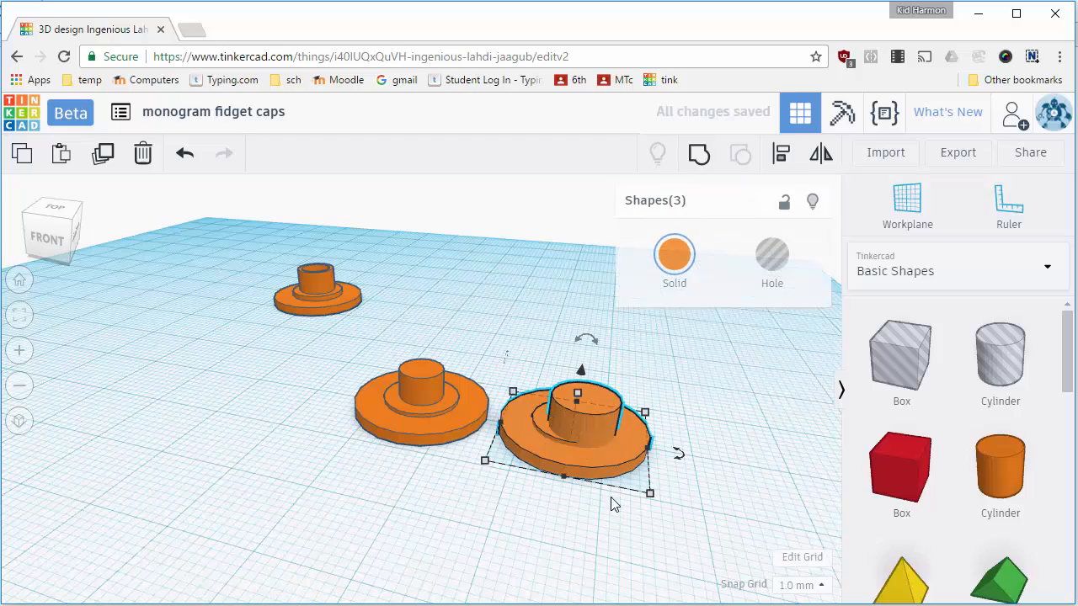
pyautogui.click(20, 315)
pyautogui.click(54, 210)
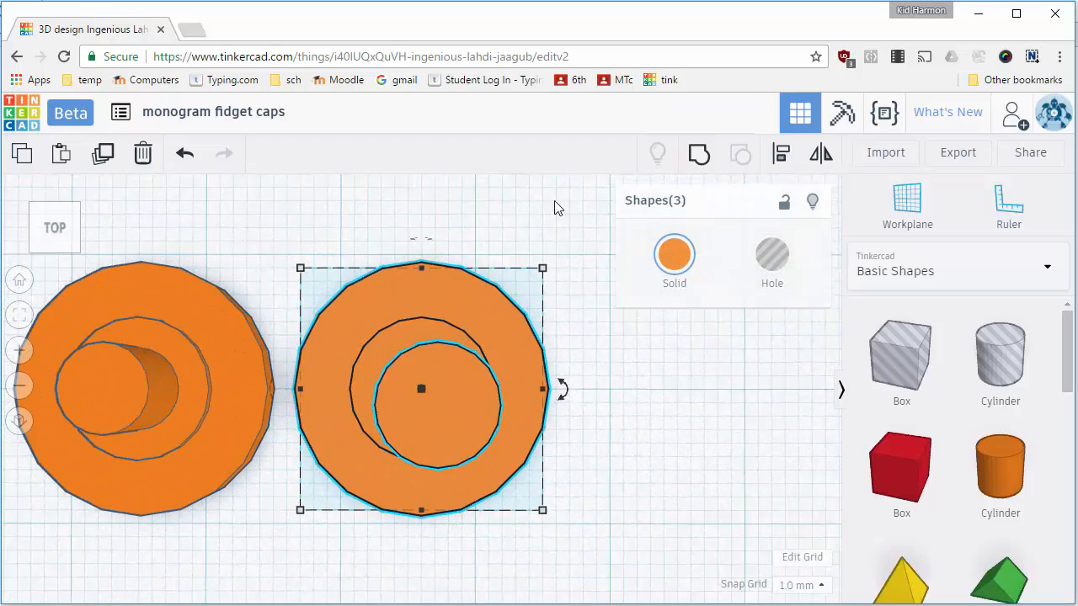
pyautogui.click(781, 153)
pyautogui.click(422, 251)
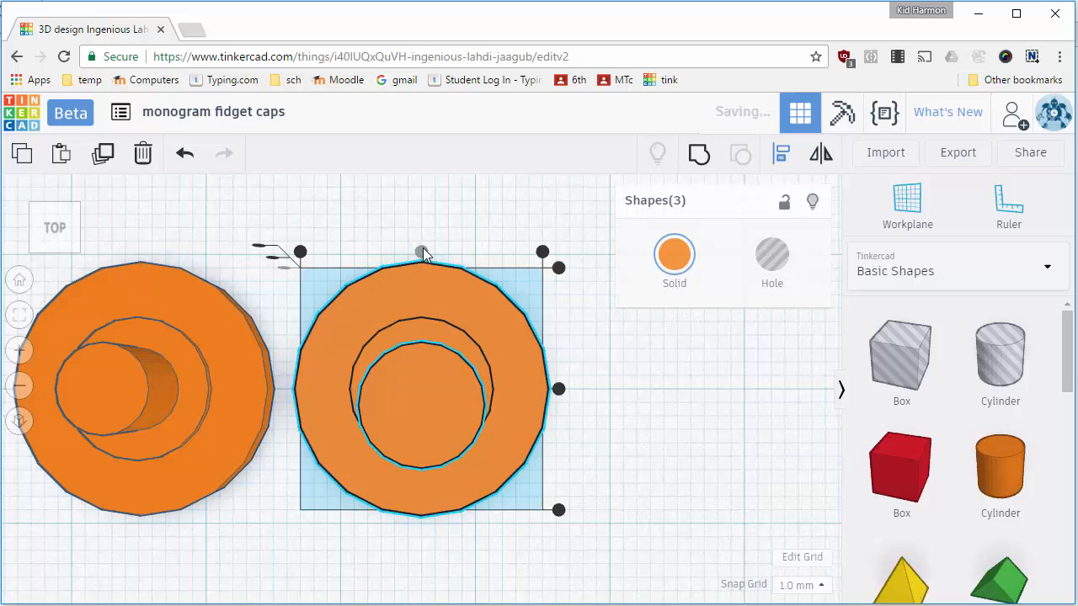
pyautogui.click(558, 389)
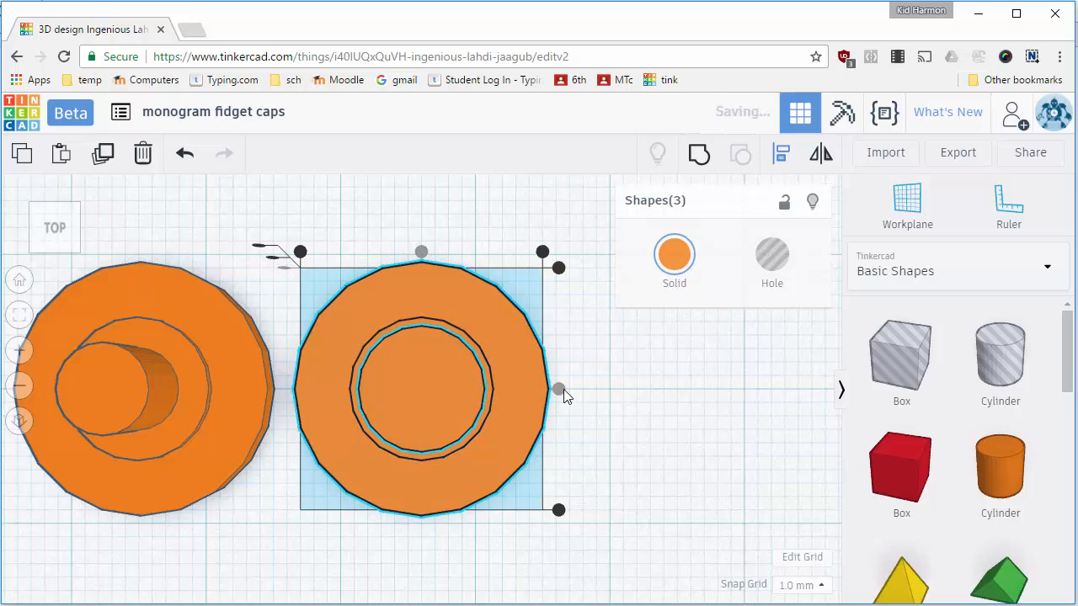
pyautogui.click(617, 407)
# - Set the height of the copied cap's 7.8 mm post to 7 mm
pyautogui.moveTo(580, 527); pyautogui.dragTo(582, 411, button='right')
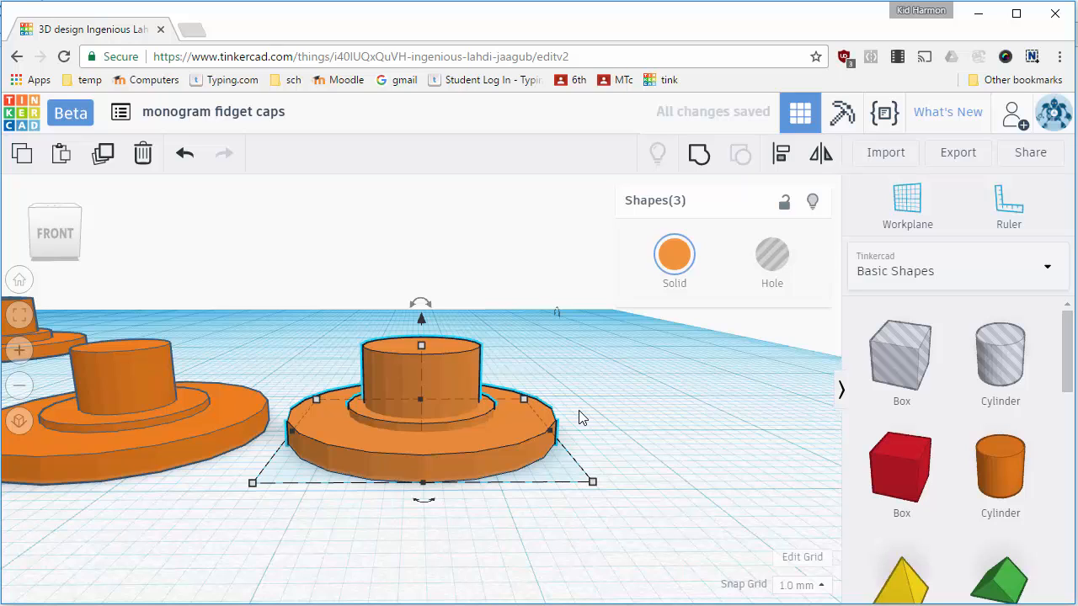
pyautogui.click(640, 515)
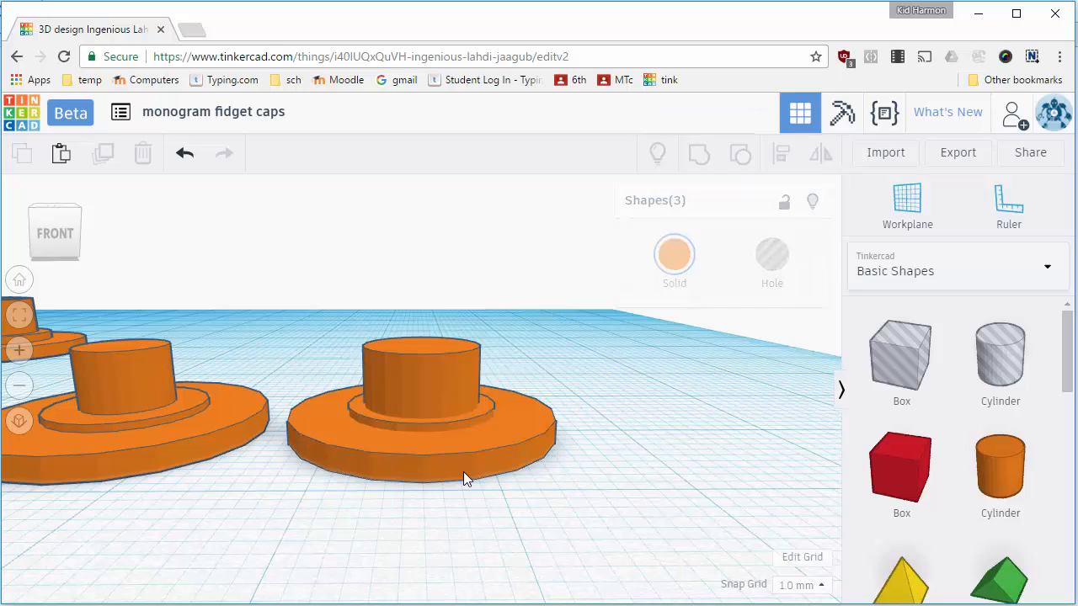
pyautogui.click(429, 356)
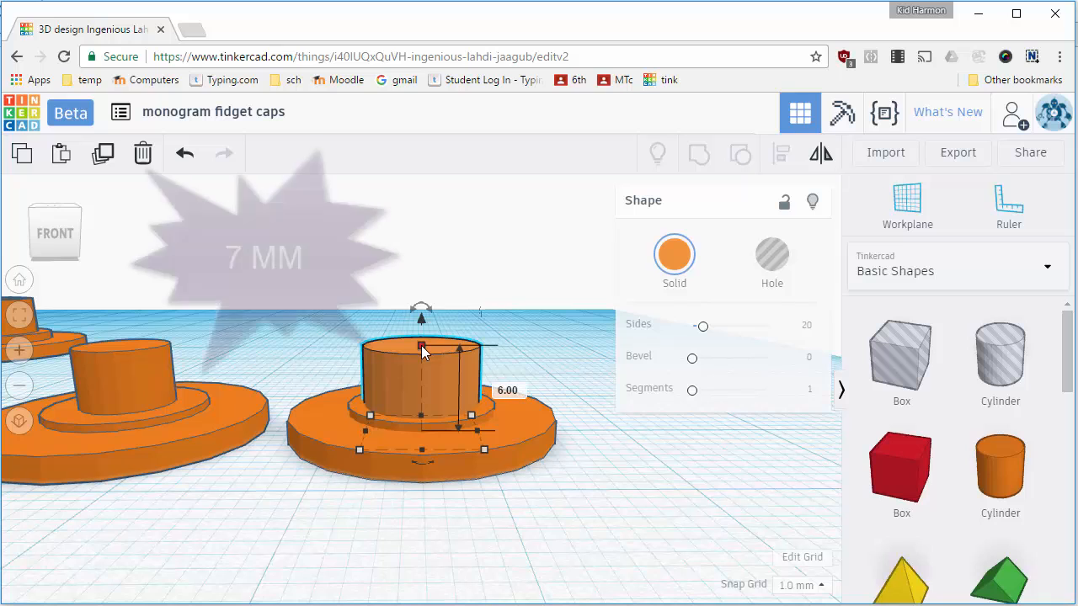
pyautogui.click(511, 385)
pyautogui.write('7')
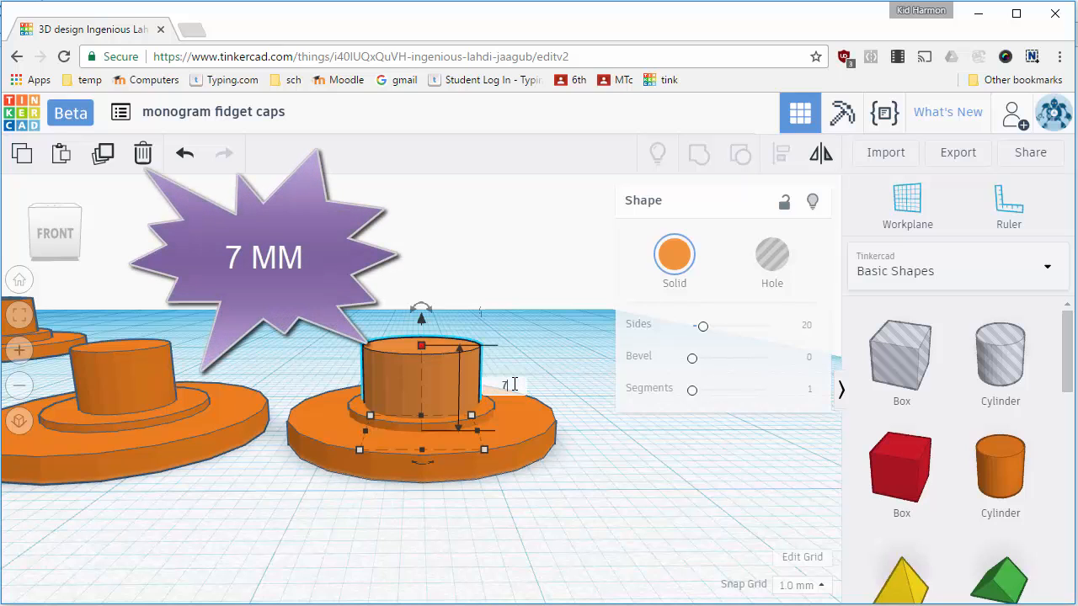
pyautogui.press('Return')
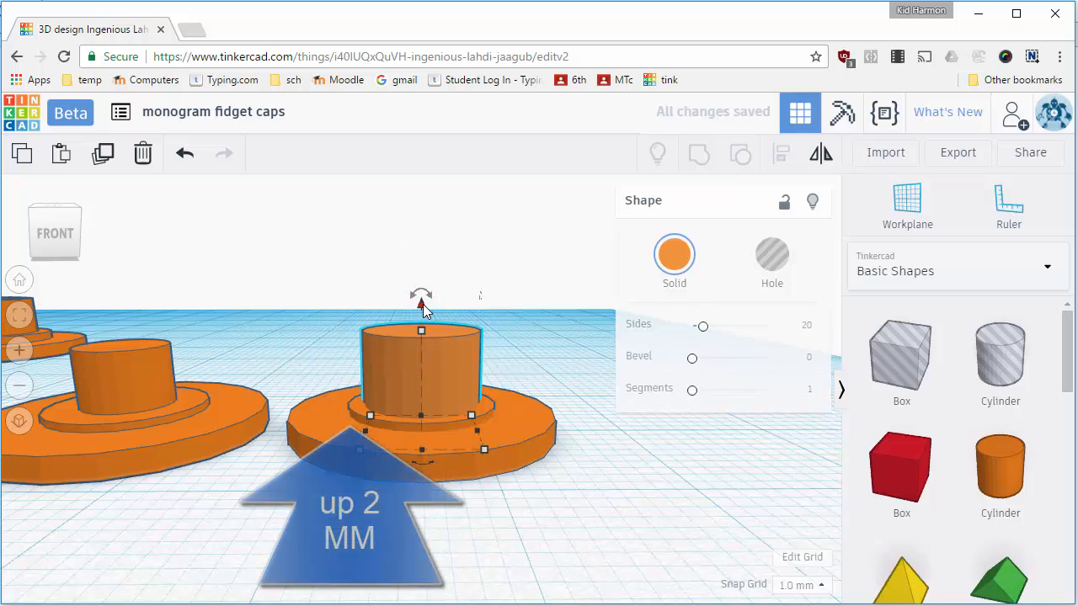
# - Raise a duplicate of the 7.8 mm post by 2 mm and turn it into a hole
pyautogui.moveTo(423, 304); pyautogui.dragTo(424, 272)
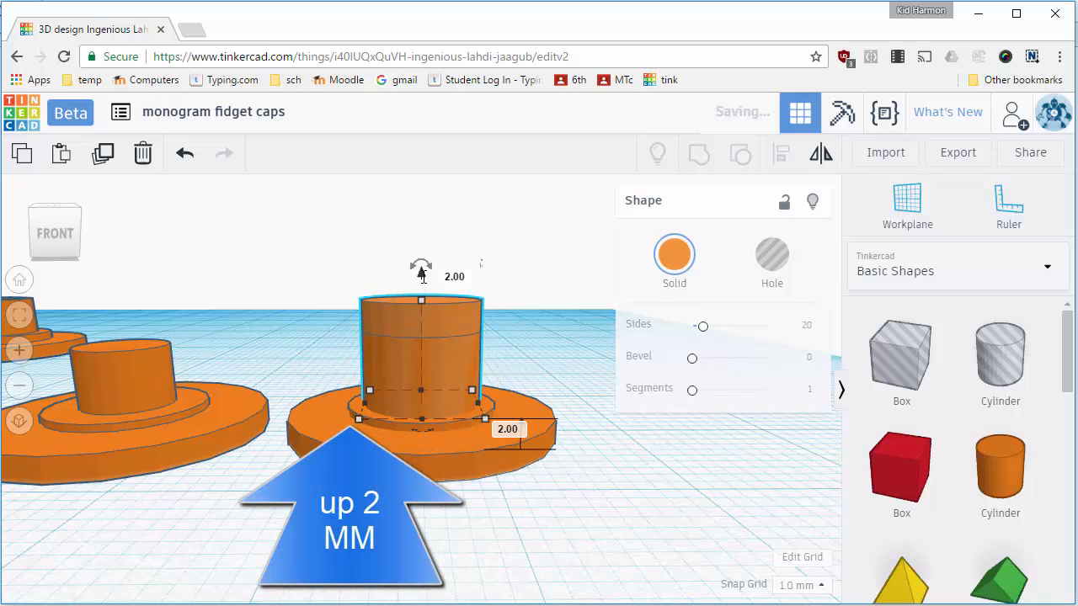
pyautogui.click(771, 255)
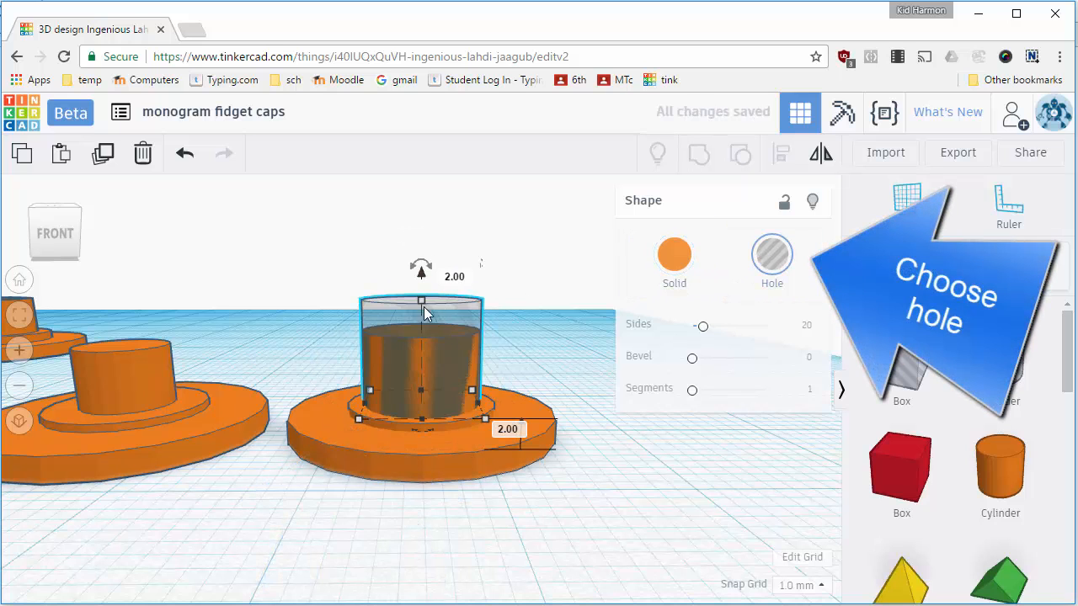
# - Set the hole cylinder's length and width to 6 mm each
pyautogui.moveTo(399, 552); pyautogui.dragTo(449, 468, button='right')
pyautogui.moveTo(485, 417)
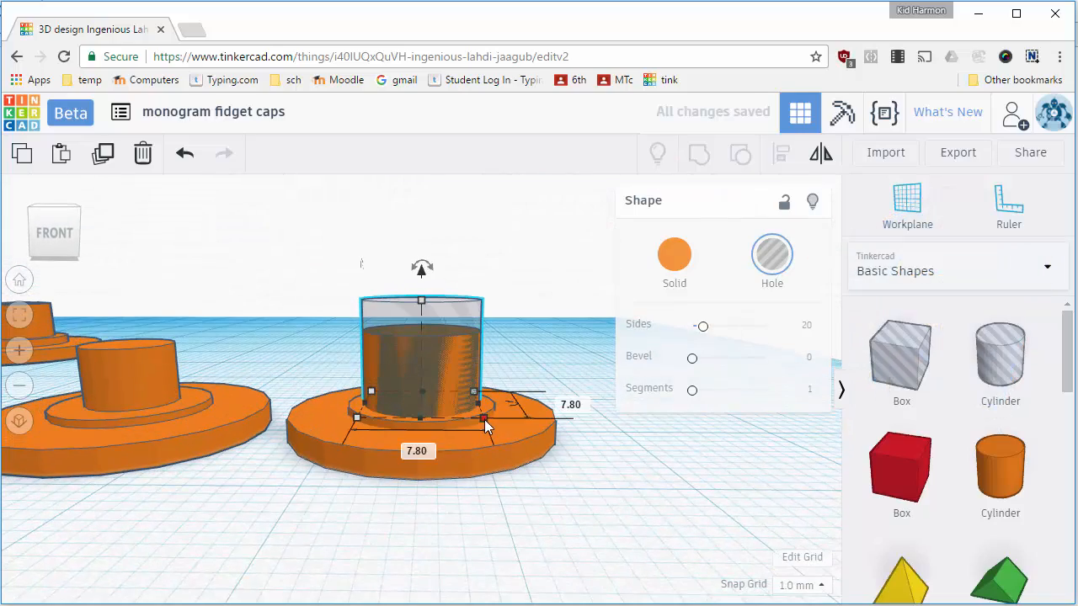
pyautogui.click(422, 447)
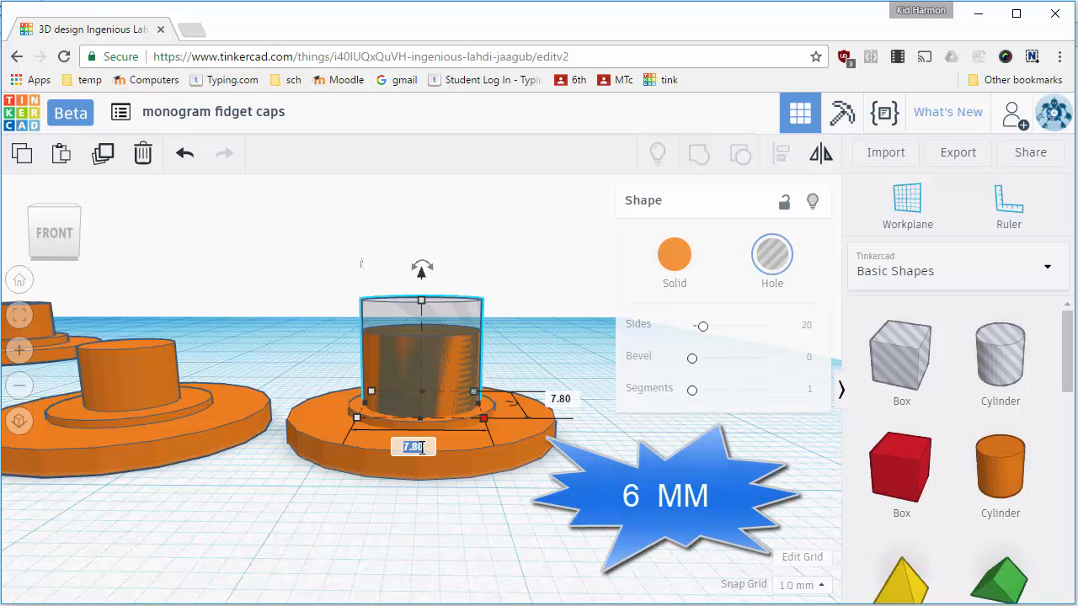
pyautogui.write('6')
pyautogui.press('Return')
pyautogui.click(532, 398)
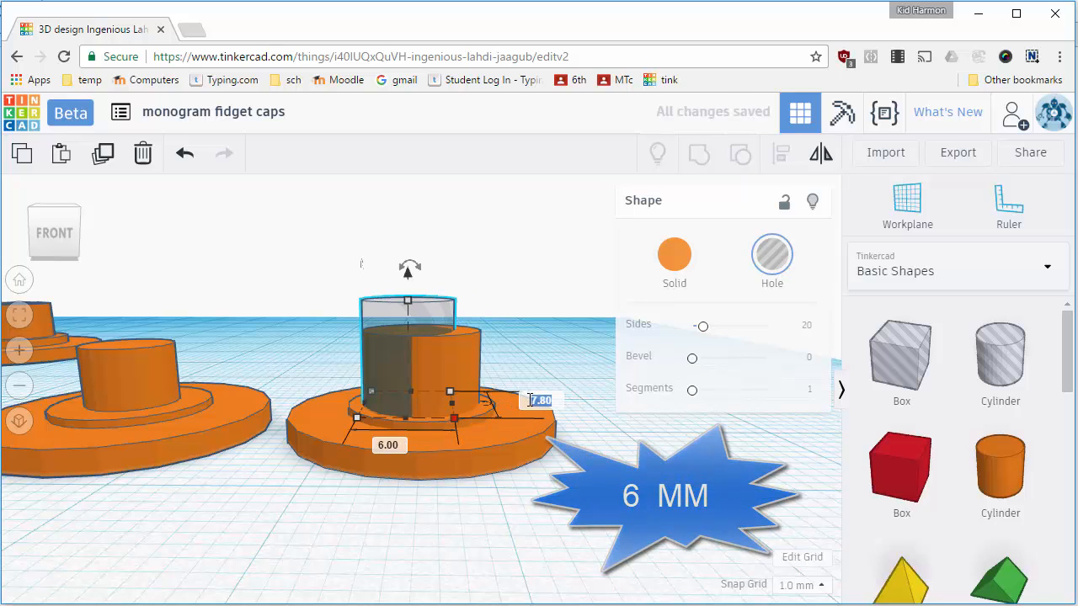
pyautogui.write('6')
pyautogui.press('Return')
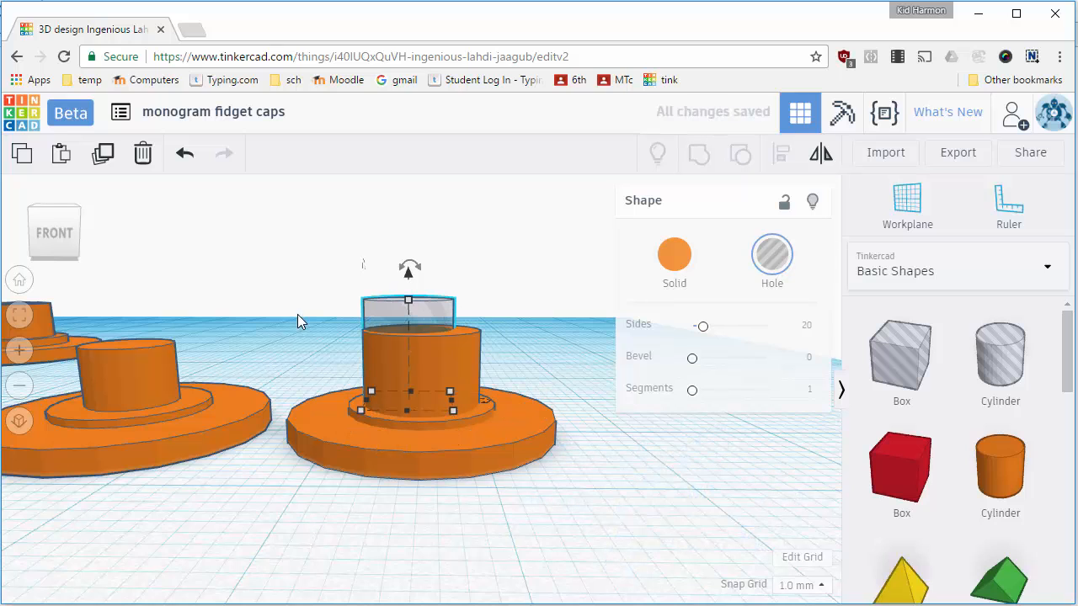
# - Align the hole cylinder with the copied cap's post and both discs on a common centre in both horizontal directions
pyautogui.moveTo(536, 511); pyautogui.dragTo(532, 516)
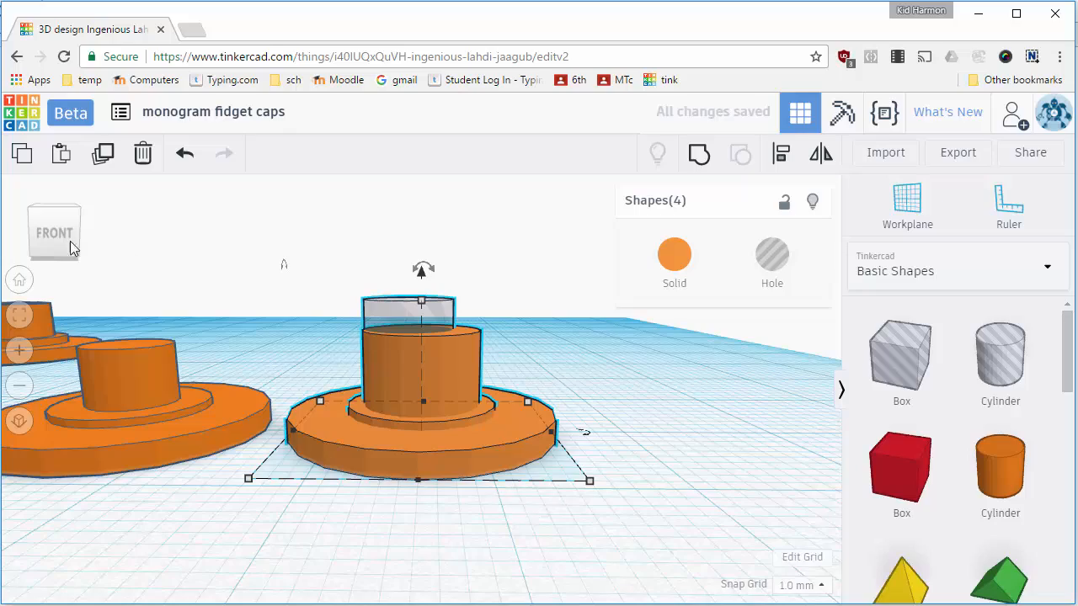
pyautogui.click(53, 206)
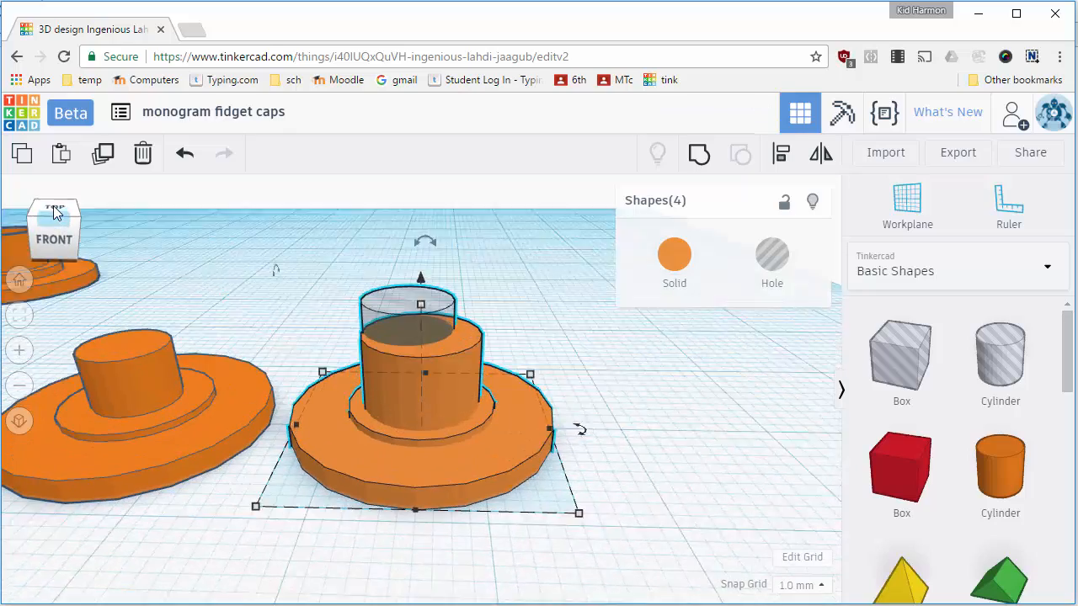
pyautogui.click(54, 206)
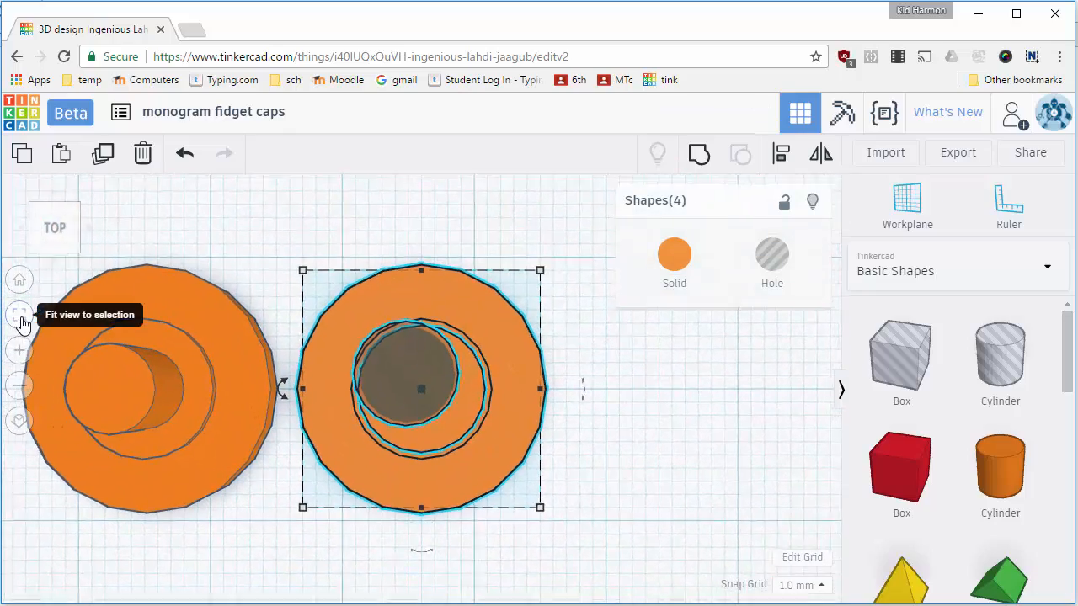
pyautogui.click(20, 317)
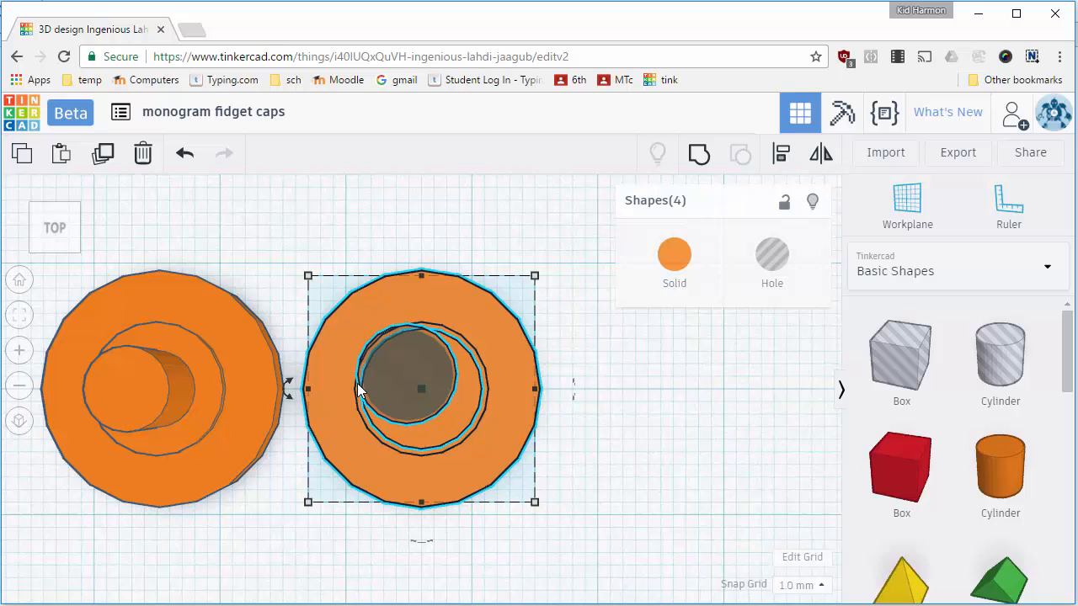
pyautogui.click(781, 153)
pyautogui.click(551, 389)
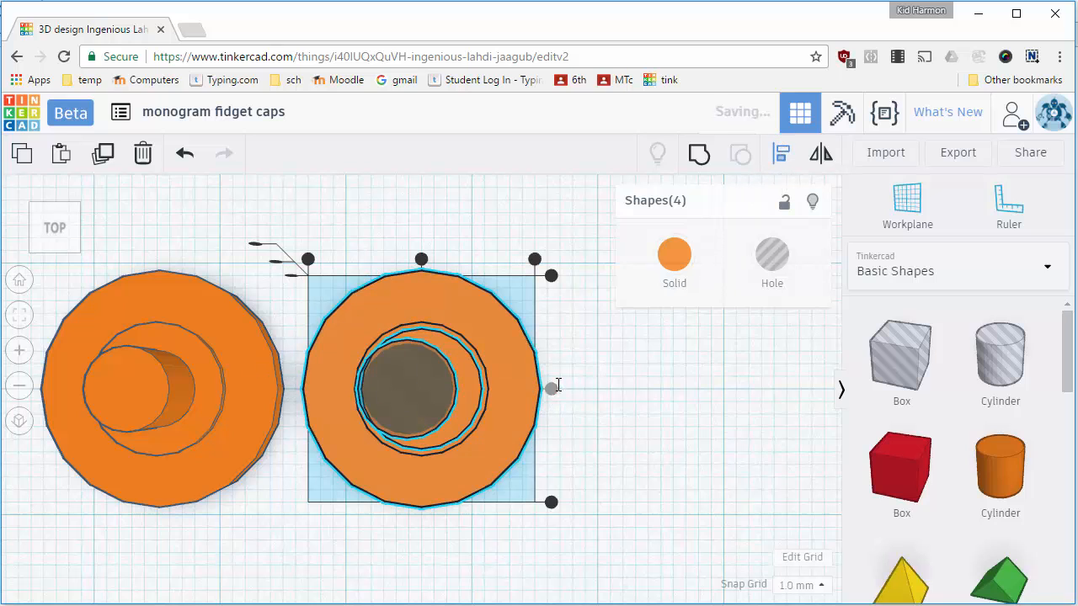
pyautogui.click(421, 259)
pyautogui.moveTo(429, 568); pyautogui.dragTo(427, 409, button='right')
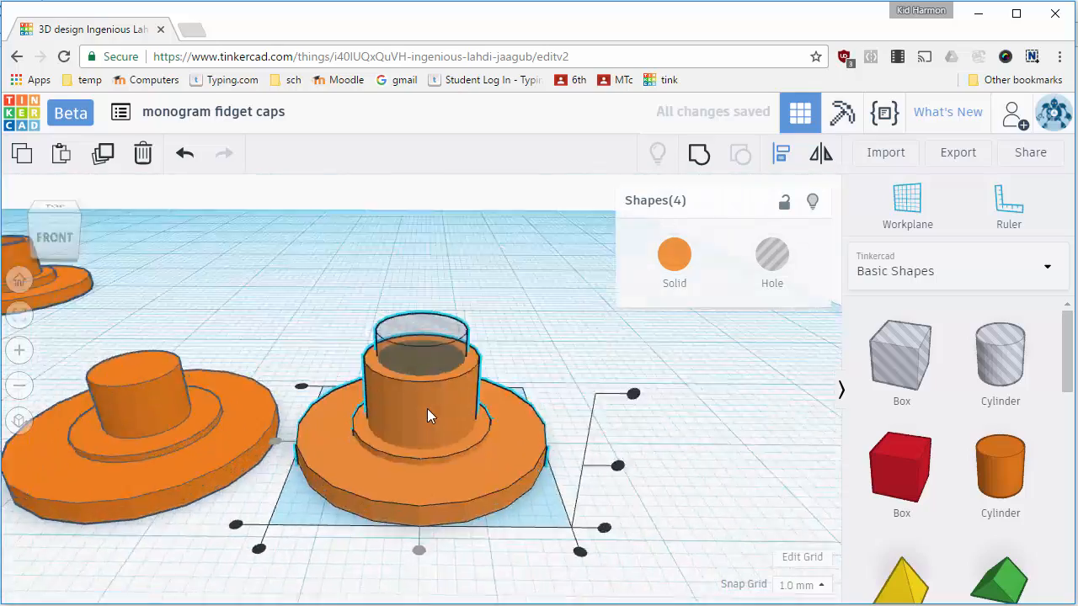
pyautogui.moveTo(604, 446); pyautogui.dragTo(524, 534, button='right')
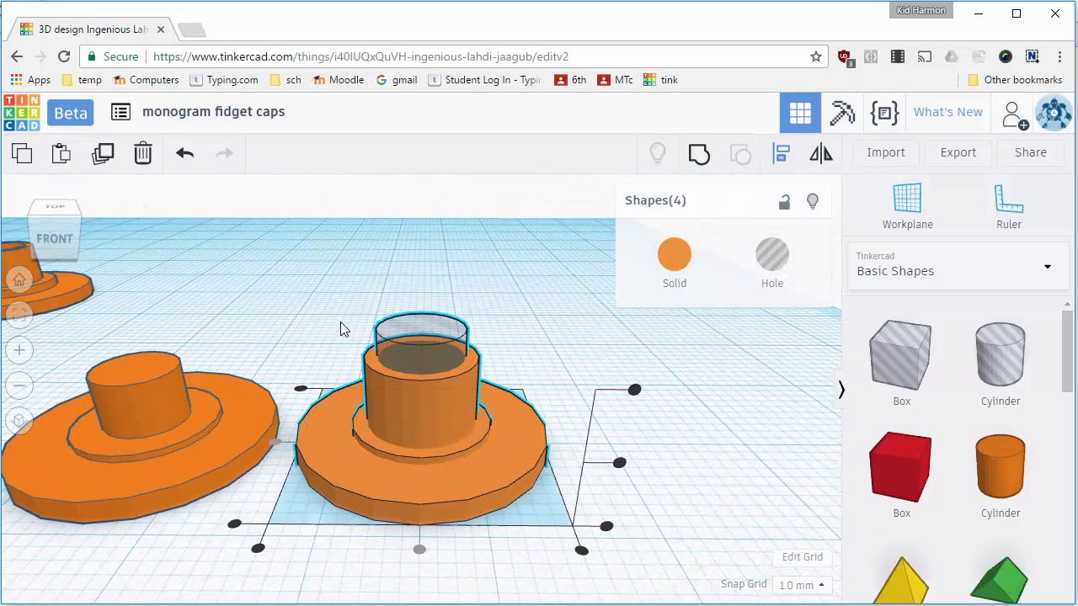
# - Group the copied cap's post, discs and hole cylinder so that the hole hollows out the post
pyautogui.click(699, 157)
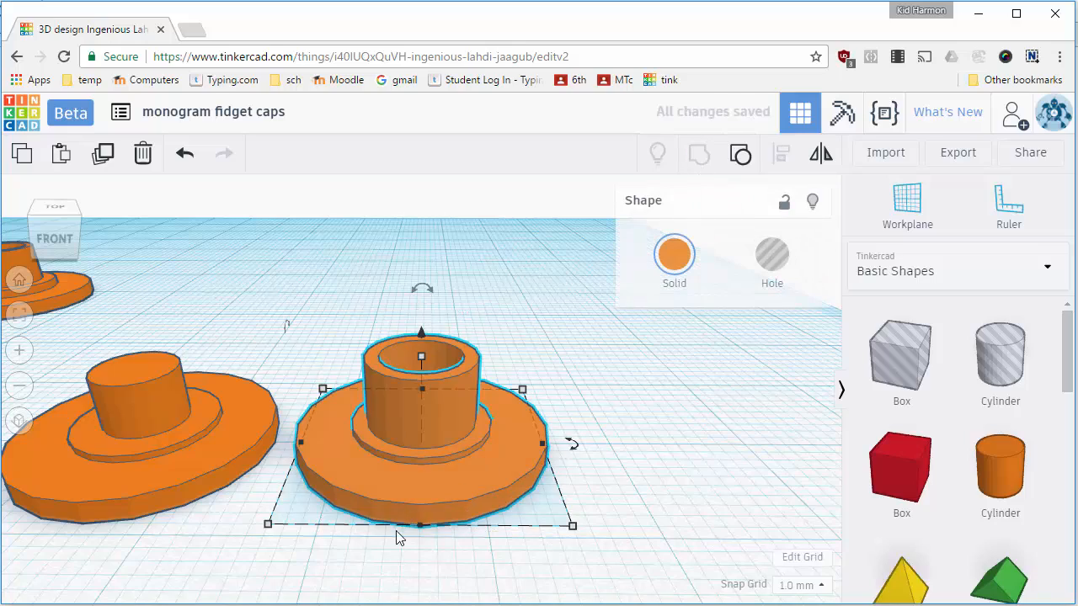
pyautogui.moveTo(396, 532); pyautogui.dragTo(152, 365, button='right')
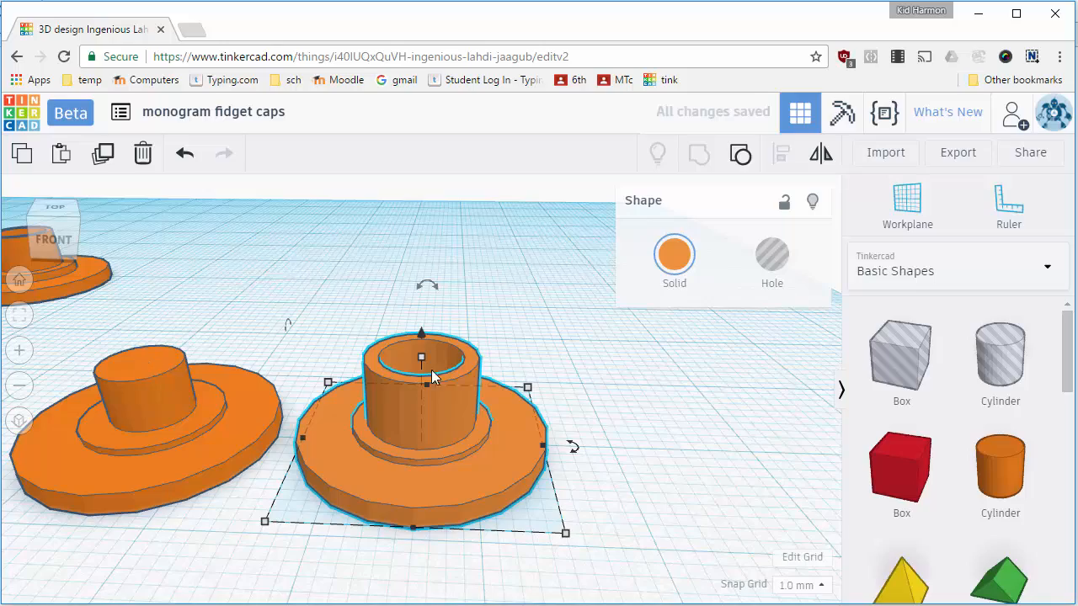
pyautogui.moveTo(348, 449); pyautogui.dragTo(324, 499, button='right')
# - Add a text shape beside the caps, change its text to MH and turn it into a hole
pyautogui.scroll(-2, 327, 424)
pyautogui.scroll(-4, 1007, 371)
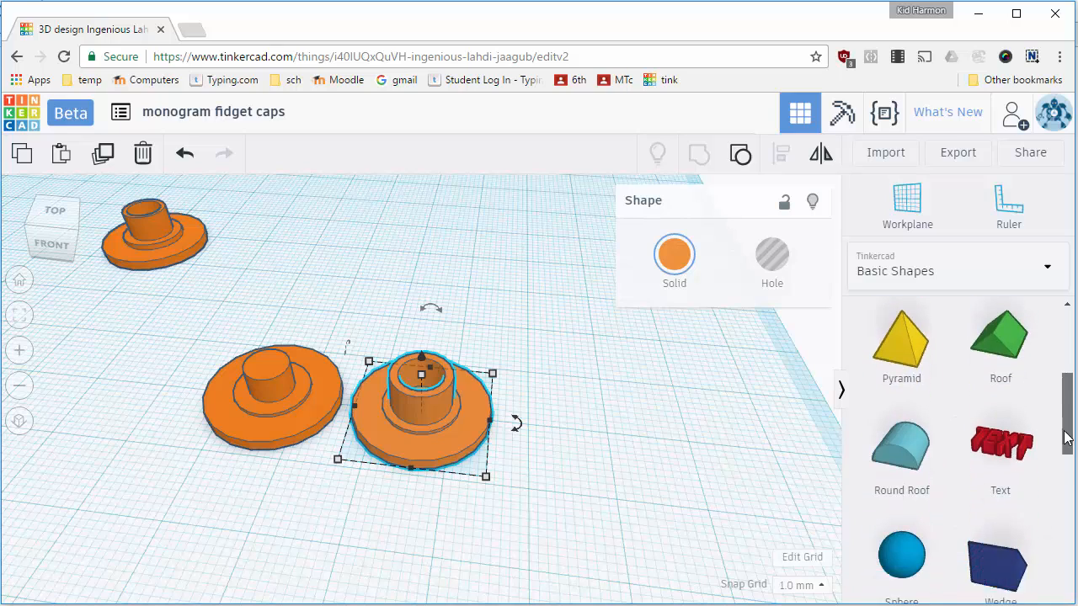
pyautogui.moveTo(1010, 357); pyautogui.dragTo(406, 476)
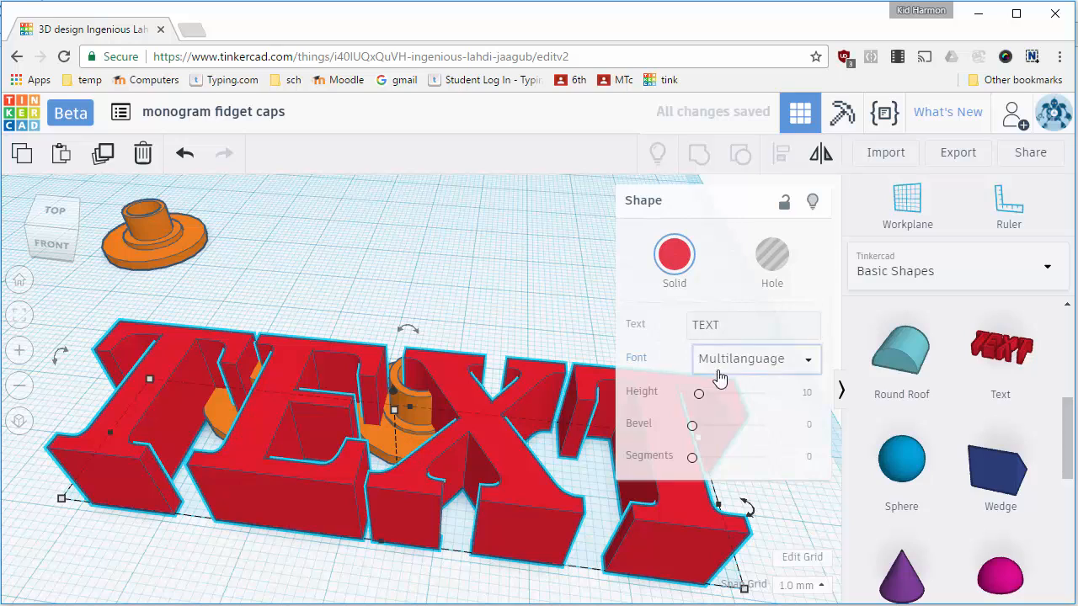
pyautogui.click(729, 325)
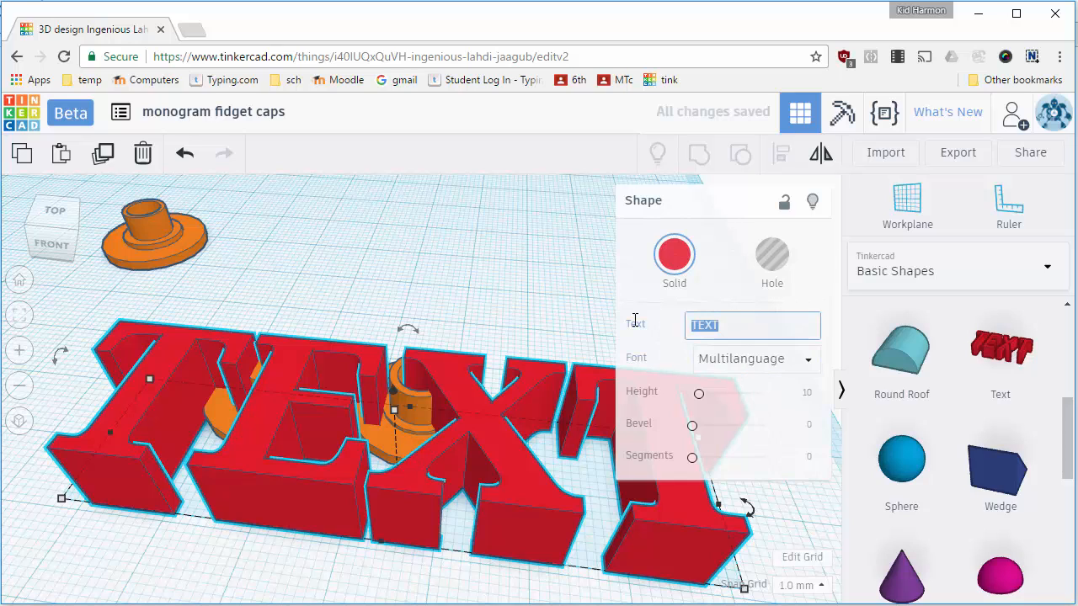
pyautogui.write('M')
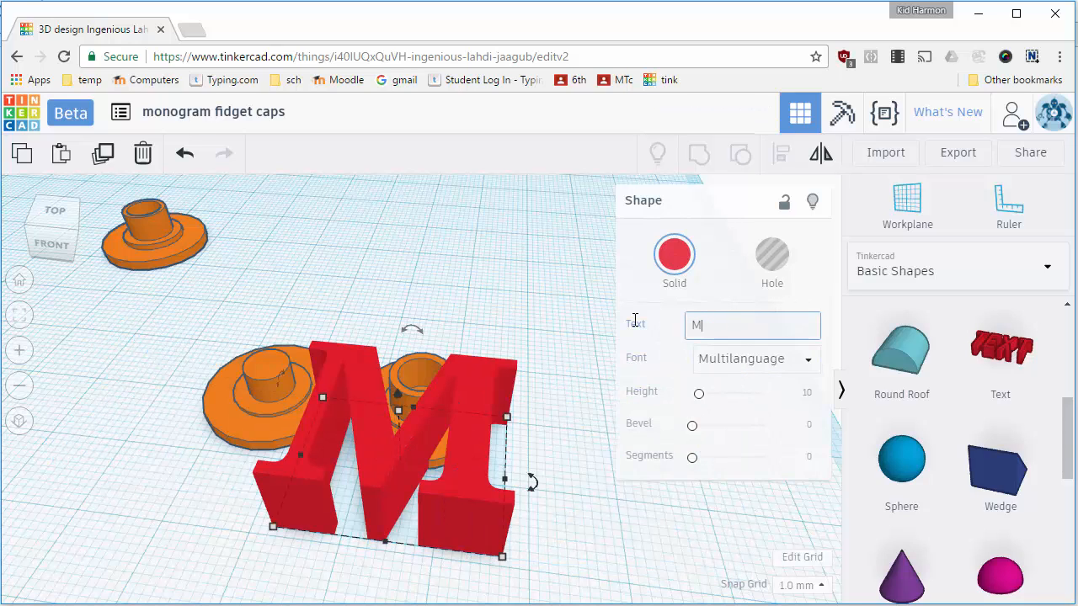
pyautogui.write('H')
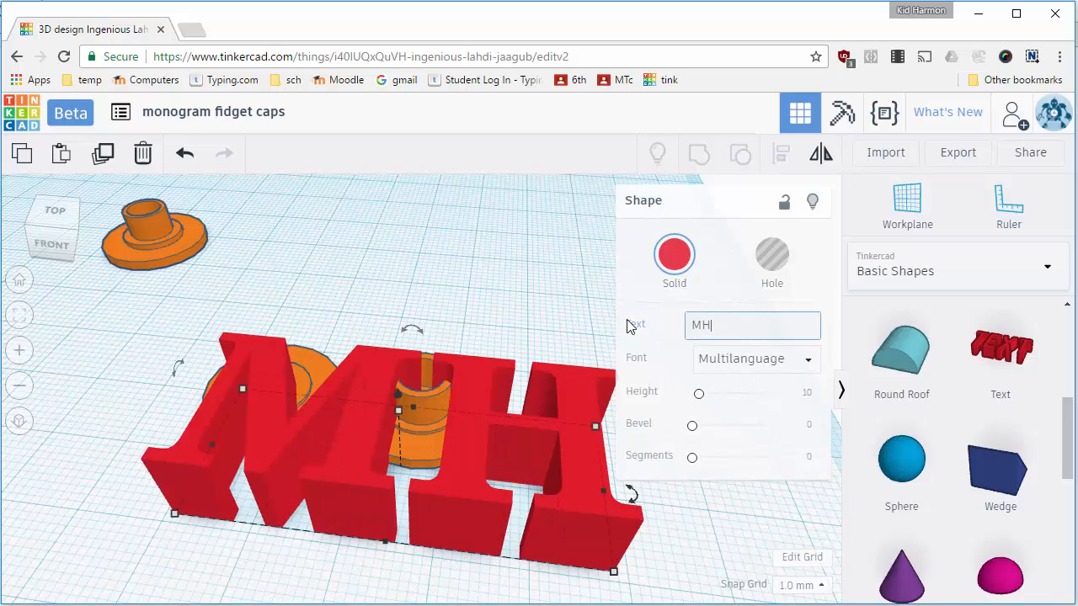
pyautogui.click(773, 255)
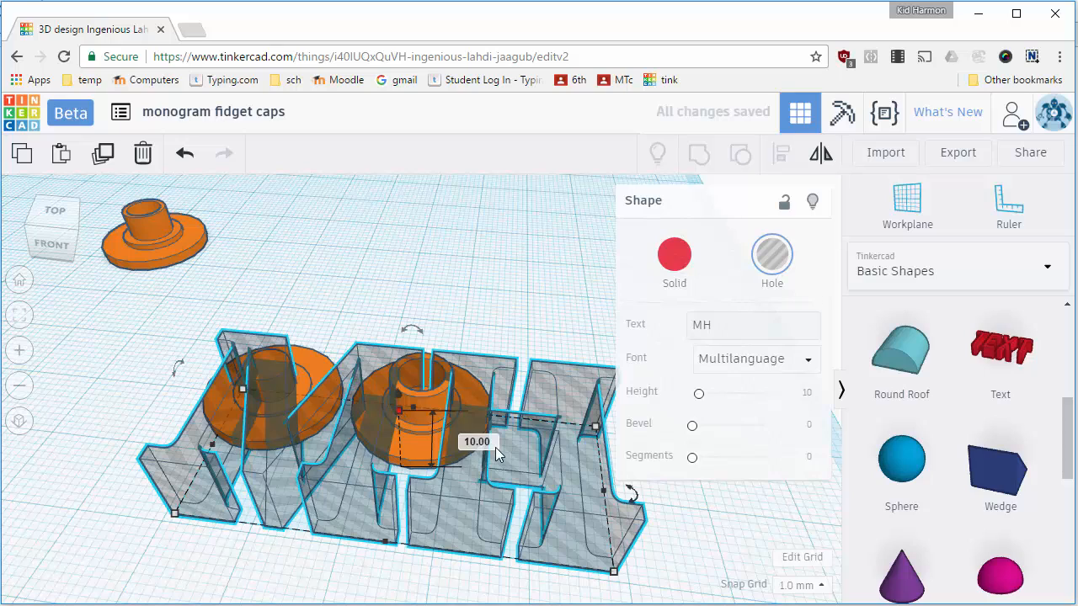
# - Set the height of the MH text hole to 1 mm
pyautogui.click(475, 439)
pyautogui.write('1')
pyautogui.press('Return')
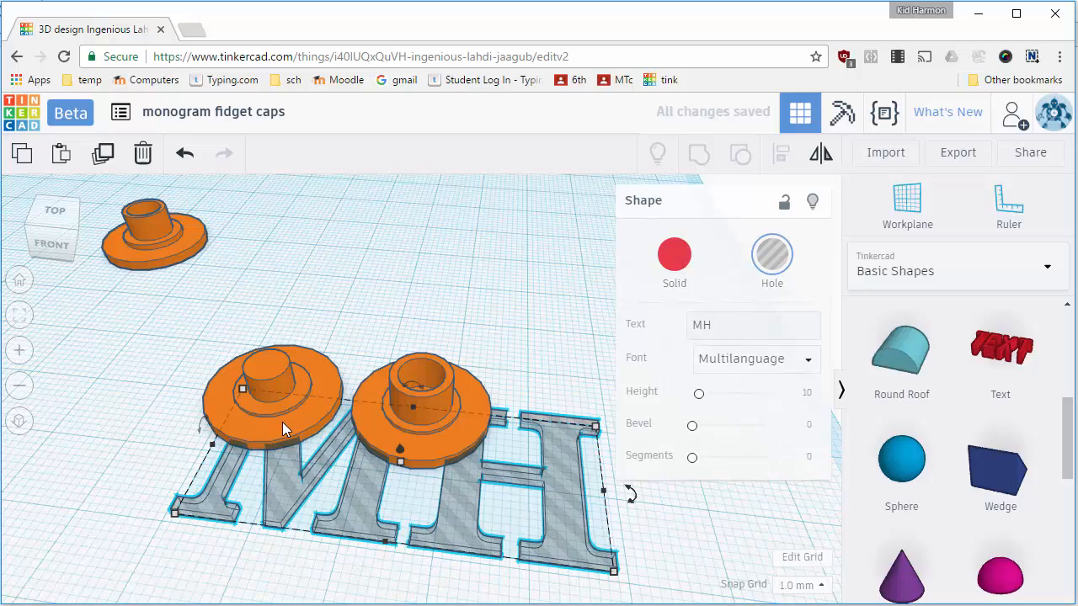
# - Flip the MH text hole over by 180° in the front view to make a mirror image
pyautogui.scroll(-3, 316, 455)
pyautogui.moveTo(324, 493); pyautogui.dragTo(330, 442, button='right')
pyautogui.moveTo(415, 383)
pyautogui.moveTo(415, 381); pyautogui.dragTo(406, 549)
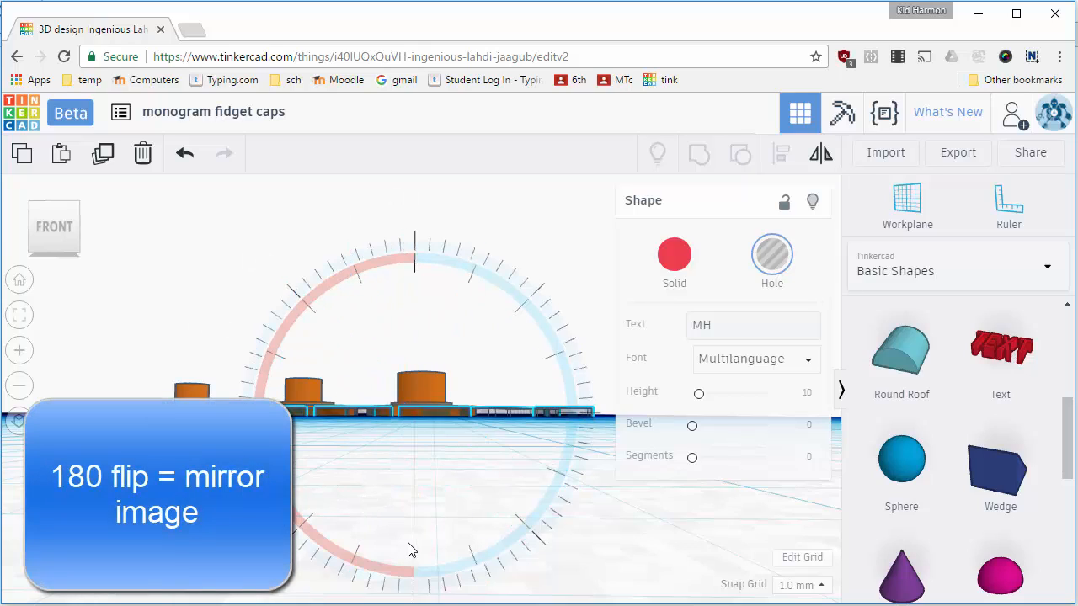
pyautogui.moveTo(416, 486); pyautogui.dragTo(405, 600, button='right')
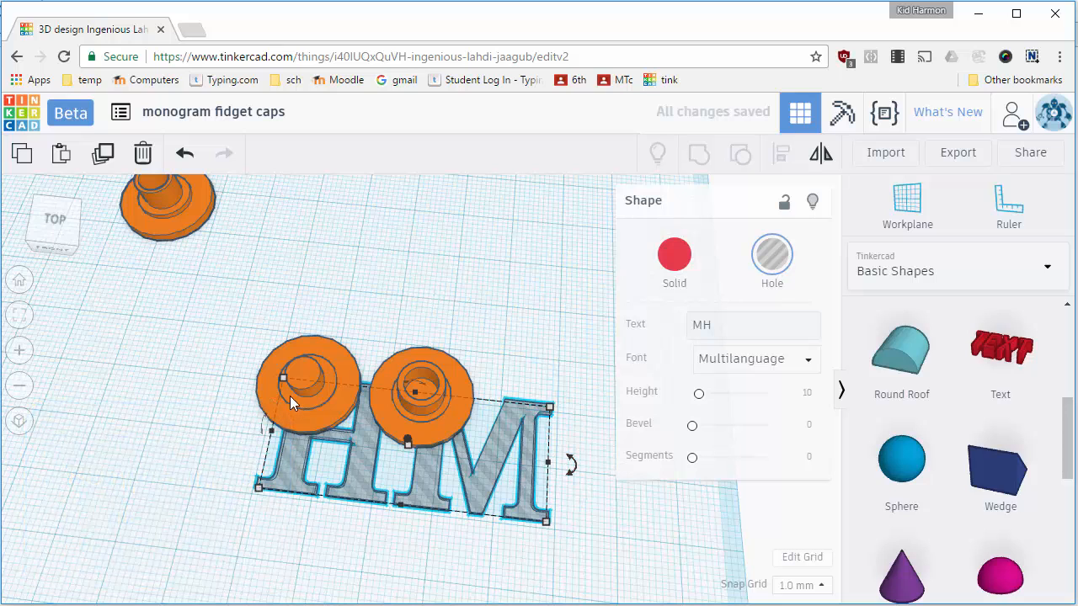
# - Shrink the MH text hole's width and depth to about the size of the solid-post cap and shift it onto the cap's underside
pyautogui.moveTo(545, 459); pyautogui.dragTo(309, 443)
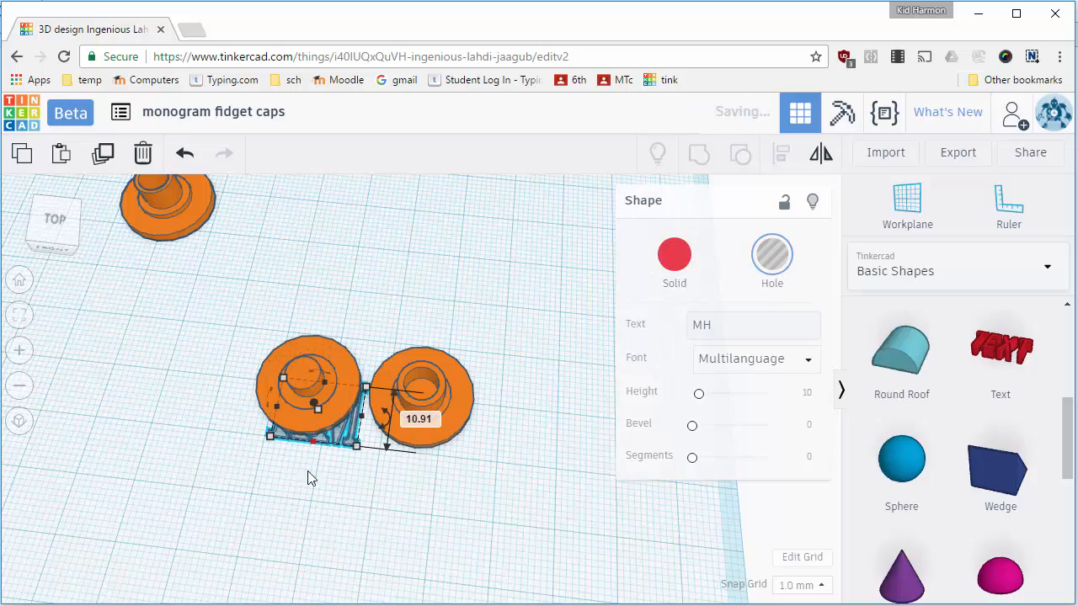
pyautogui.moveTo(309, 473); pyautogui.dragTo(356, 271, button='right')
pyautogui.press('Down')
pyautogui.press('Down')
pyautogui.press('Down')
pyautogui.press('Down')
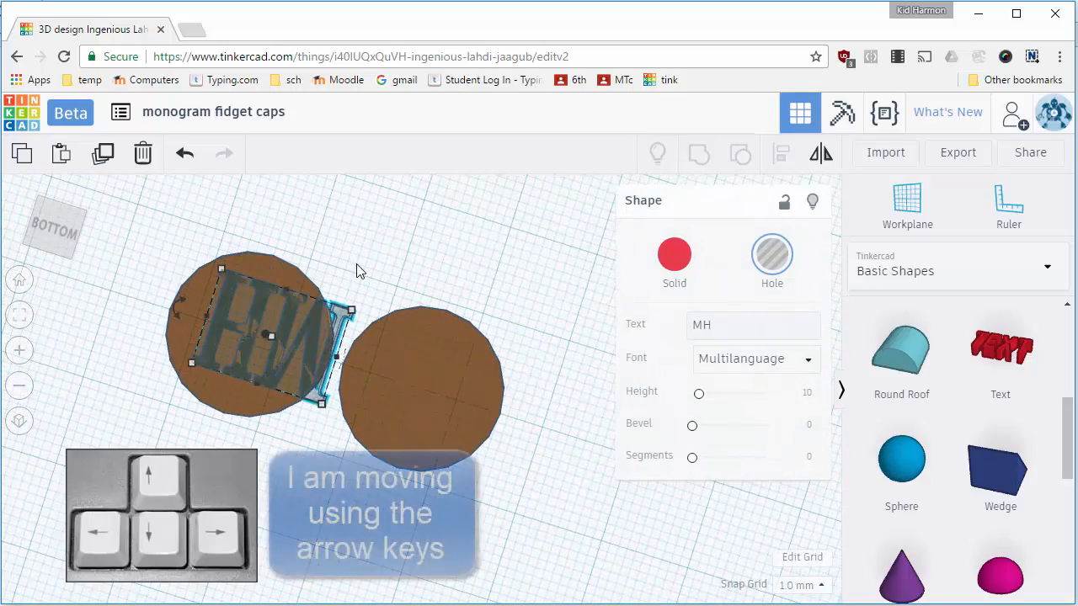
pyautogui.press('Left')
pyautogui.press('Left')
pyautogui.press('Left')
pyautogui.press('Down')
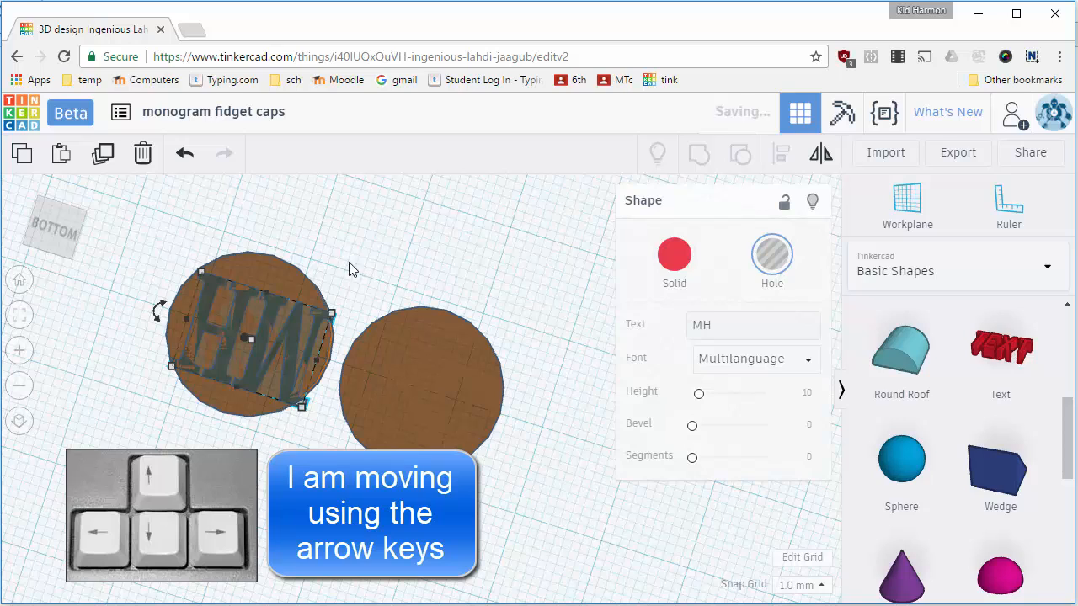
# - Narrow the MH text hole and reduce its depth to about 10 mm so it fits inside the solid-post cap's base disc
pyautogui.moveTo(317, 364); pyautogui.dragTo(299, 356)
pyautogui.moveTo(228, 385)
pyautogui.mouseDown()
pyautogui.moveTo(233, 367)
pyautogui.moveTo(230, 378)
pyautogui.mouseUp()
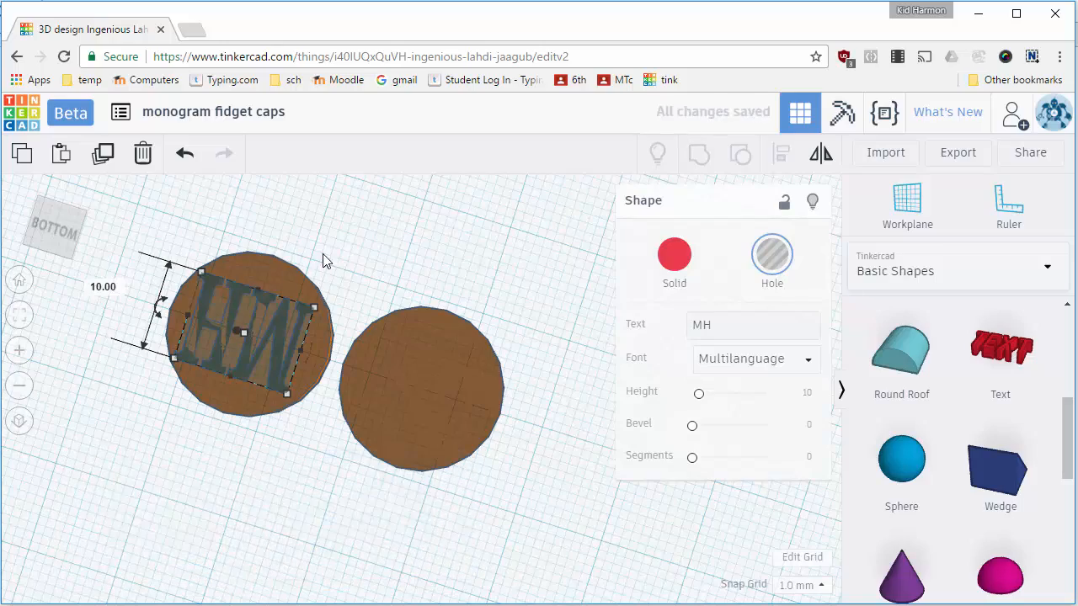
# - Align the MH text hole and the solid-post cap on a common centre in both horizontal directions and check the underside
pyautogui.moveTo(327, 261); pyautogui.dragTo(154, 405, button='right')
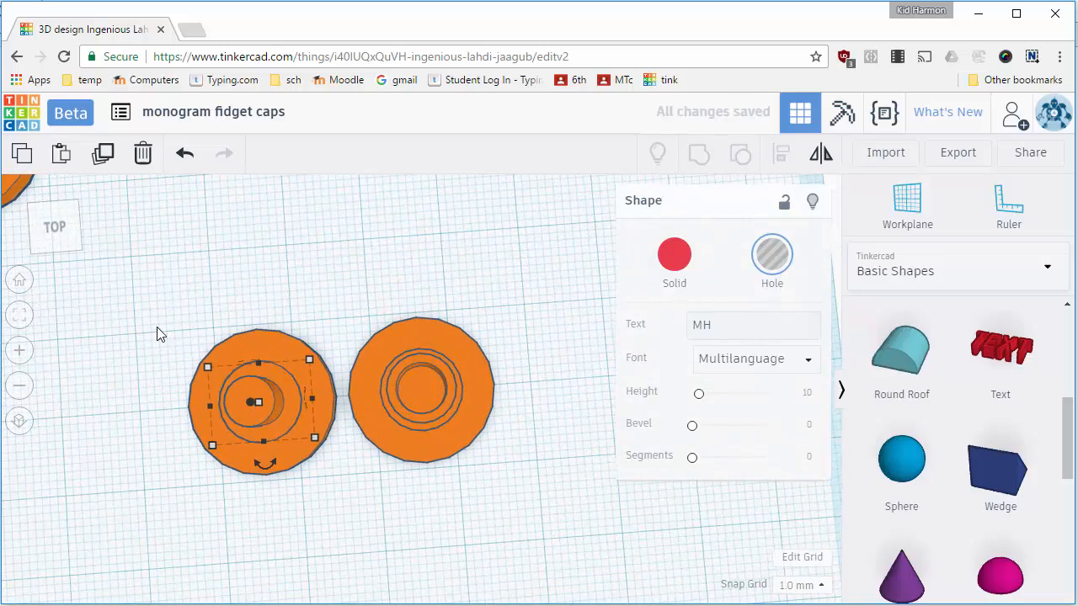
pyautogui.moveTo(337, 489)
pyautogui.mouseDown()
pyautogui.moveTo(317, 497)
pyautogui.moveTo(330, 495)
pyautogui.mouseUp()
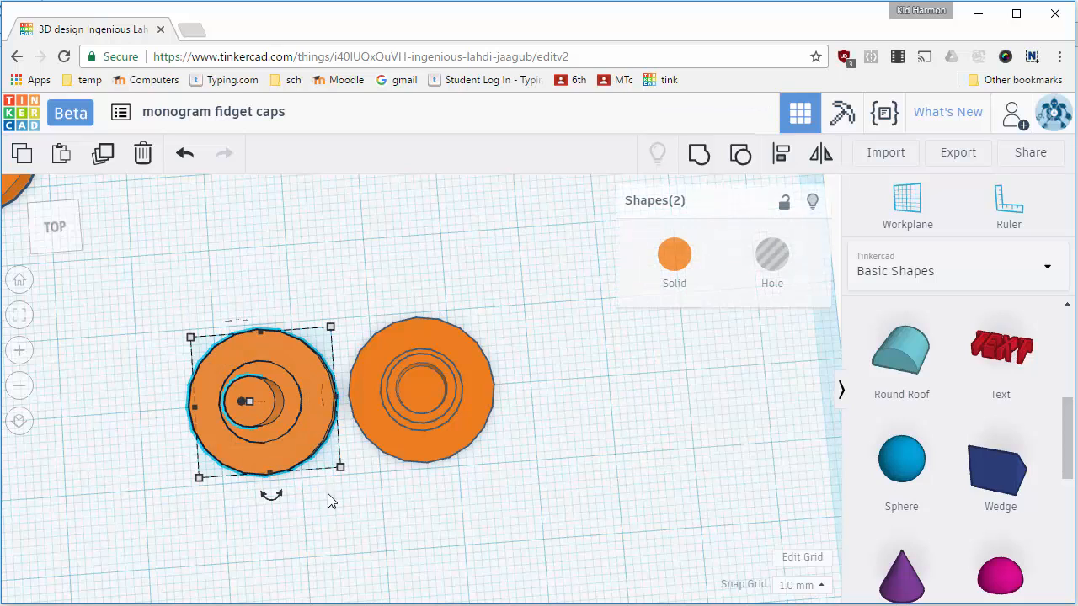
pyautogui.click(781, 153)
pyautogui.click(270, 492)
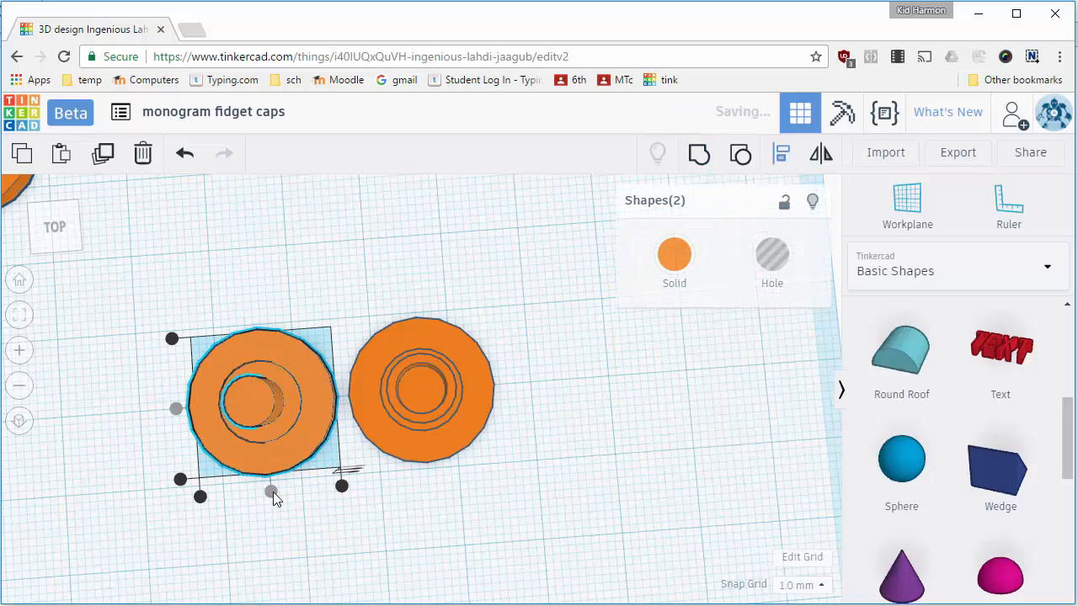
pyautogui.moveTo(271, 534); pyautogui.dragTo(286, 419, button='right')
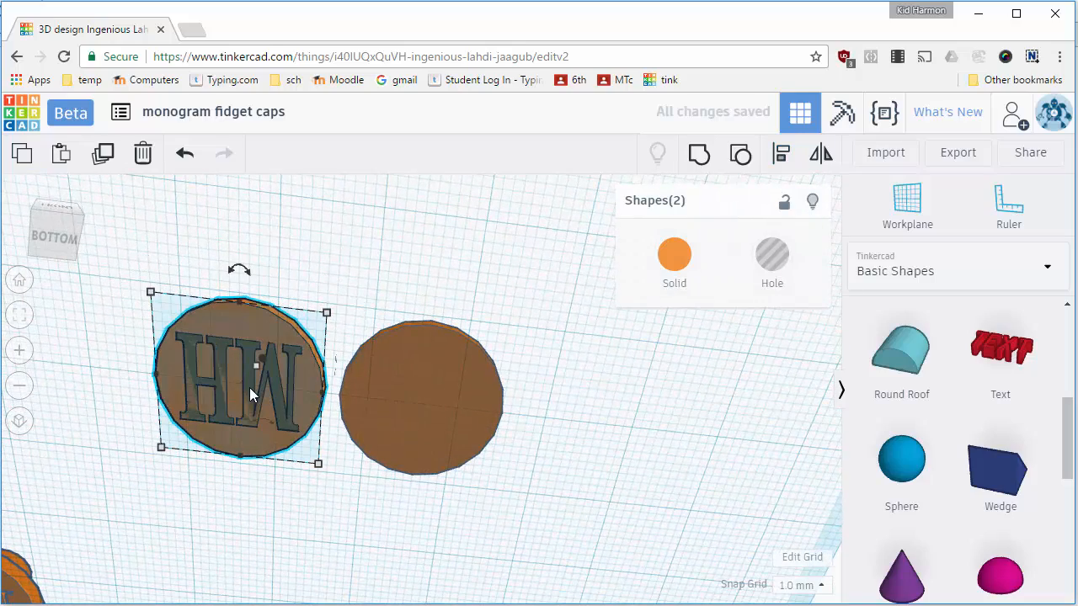
pyautogui.click(330, 271)
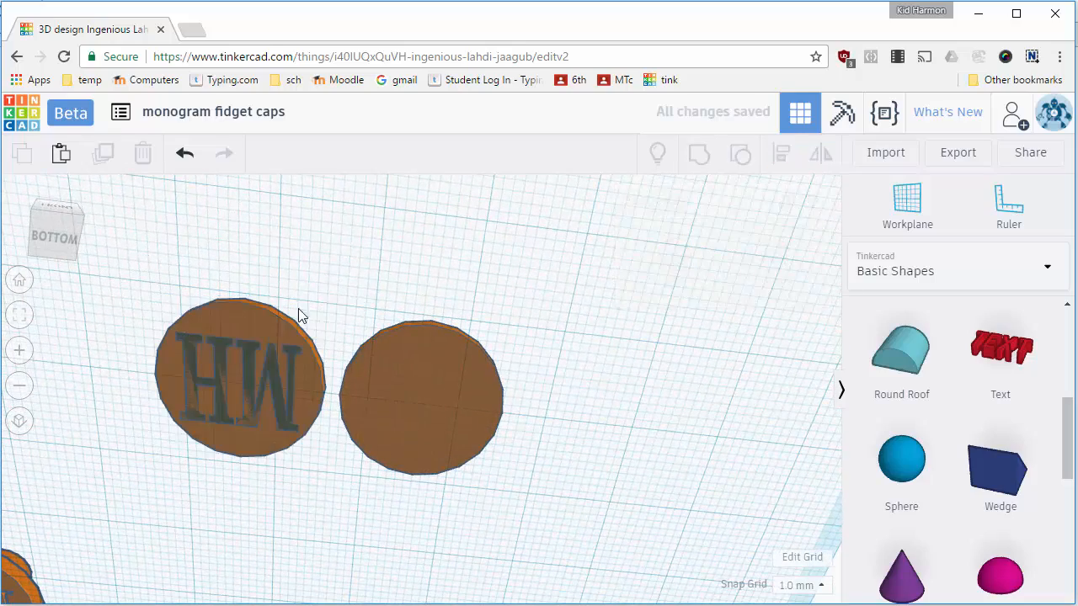
# - Duplicate the MH text hole and shift the copy across onto the underside of the hollow-post cap
pyautogui.click(248, 354)
pyautogui.hotkey('ctrl', 'd')
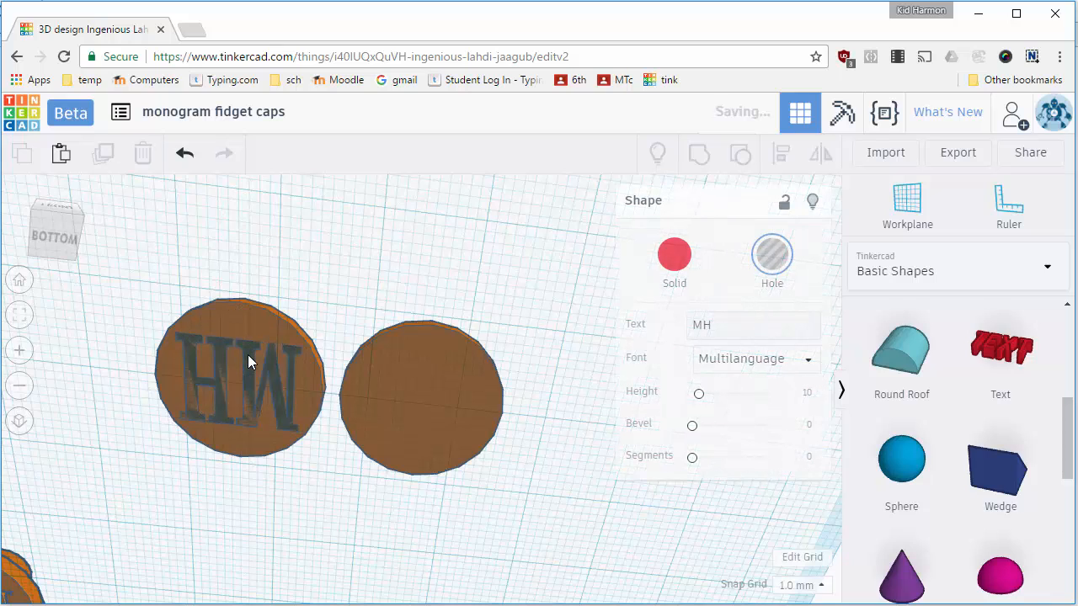
pyautogui.press('Right')
pyautogui.press('Right')
pyautogui.press('Right')
pyautogui.press('Right')
pyautogui.press('Right')
pyautogui.press('Right')
pyautogui.press('Right')
pyautogui.press('Right')
pyautogui.press('Right')
pyautogui.press('Right')
pyautogui.press('Right')
pyautogui.press('Right')
pyautogui.press('Right')
pyautogui.press('Right')
pyautogui.press('Right')
pyautogui.press('Right')
pyautogui.press('Right')
pyautogui.press('Right')
pyautogui.press('Right')
pyautogui.press('Right')
pyautogui.press('Right')
pyautogui.press('Right')
pyautogui.press('Right')
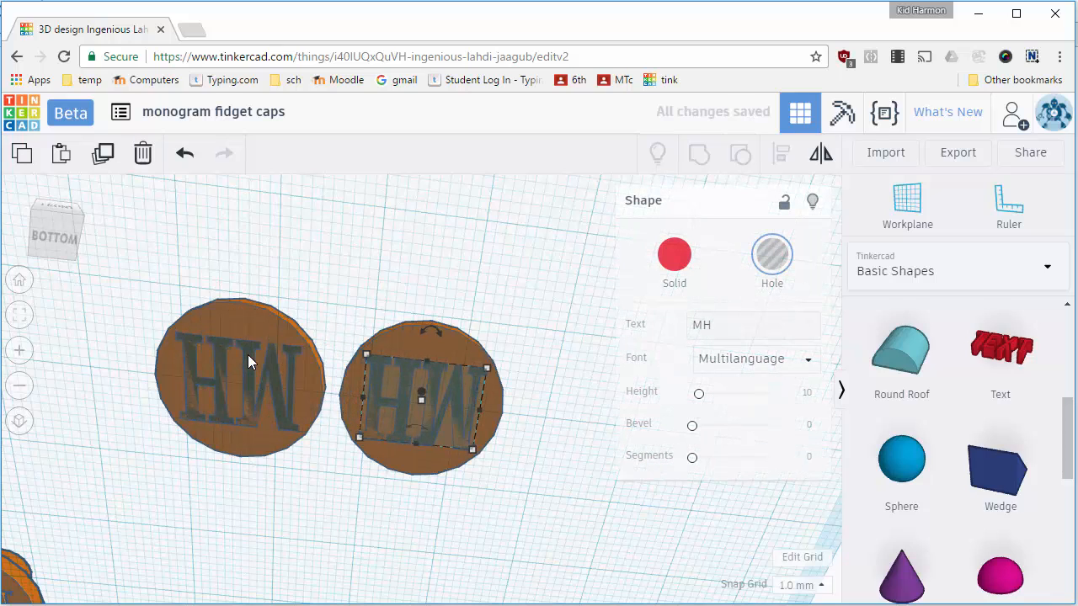
# - Align the copied MH text hole with the hollow-post cap on a common centre in both horizontal directions
pyautogui.moveTo(353, 379); pyautogui.dragTo(356, 464, button='right')
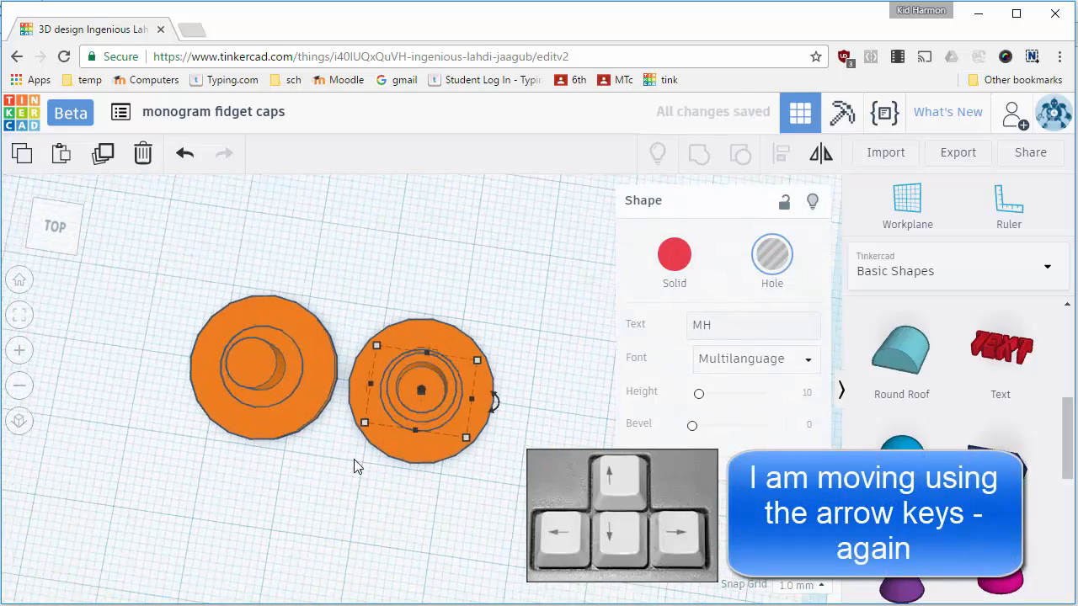
pyautogui.moveTo(529, 525); pyautogui.dragTo(512, 497)
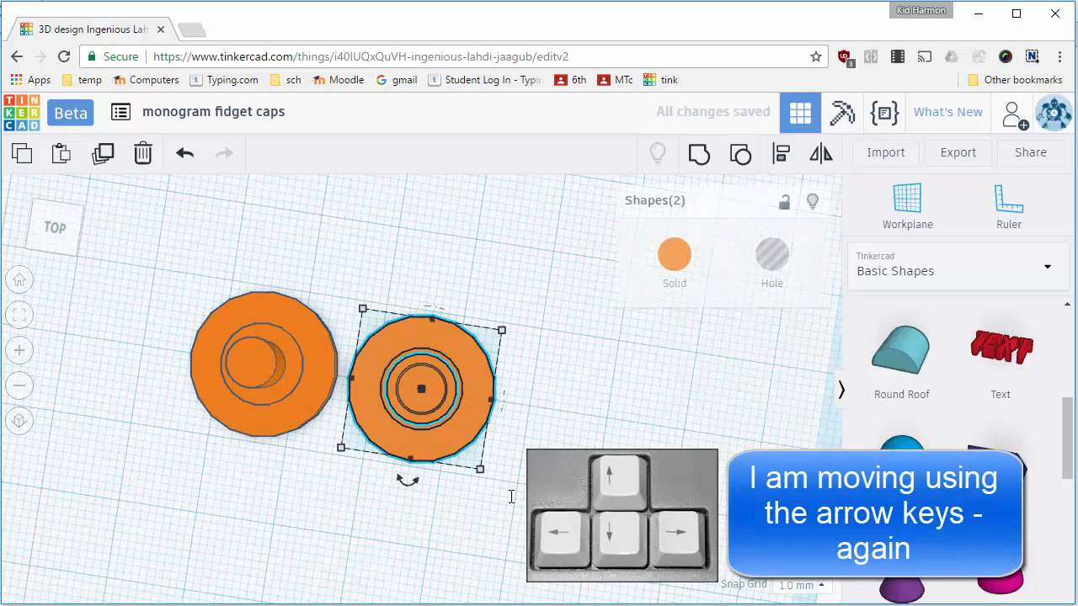
pyautogui.click(781, 163)
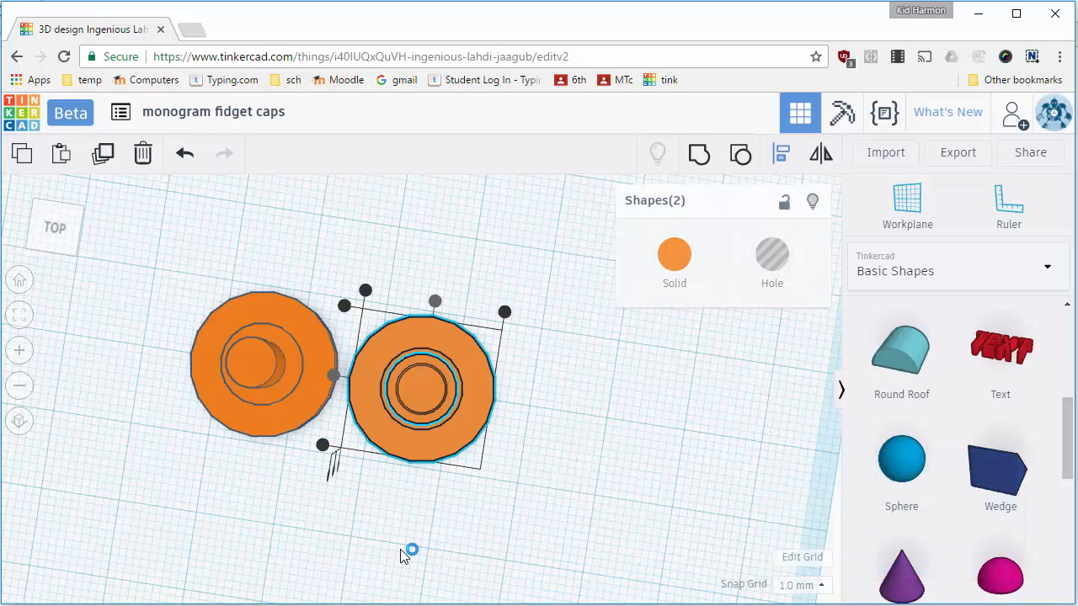
# - Group the hollow-post cap with its MH text hole and the solid-post cap with its own to engrave both
pyautogui.click(699, 161)
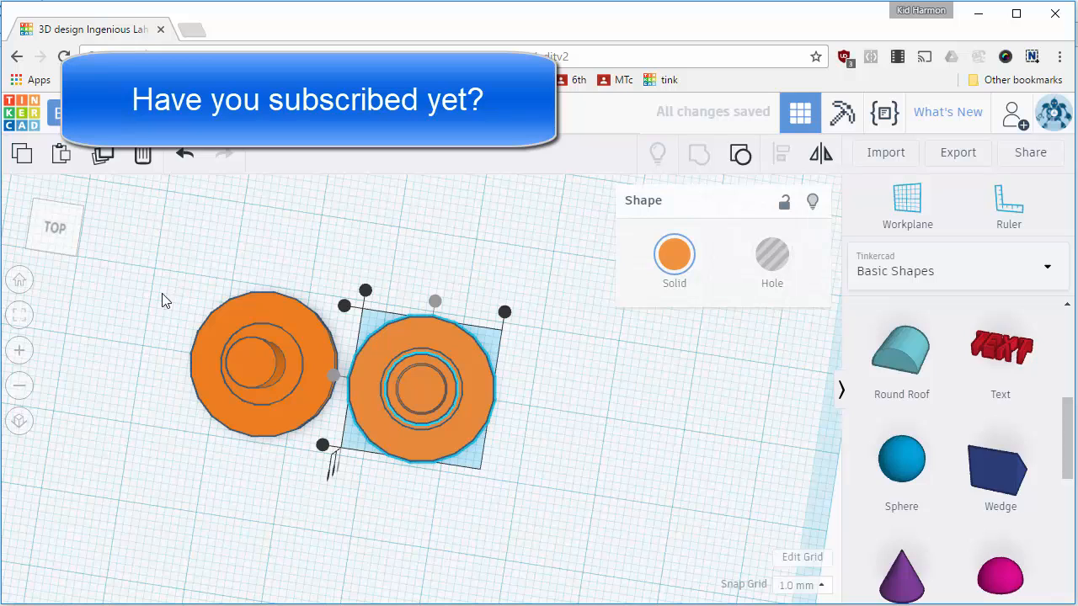
pyautogui.moveTo(157, 271); pyautogui.dragTo(327, 472)
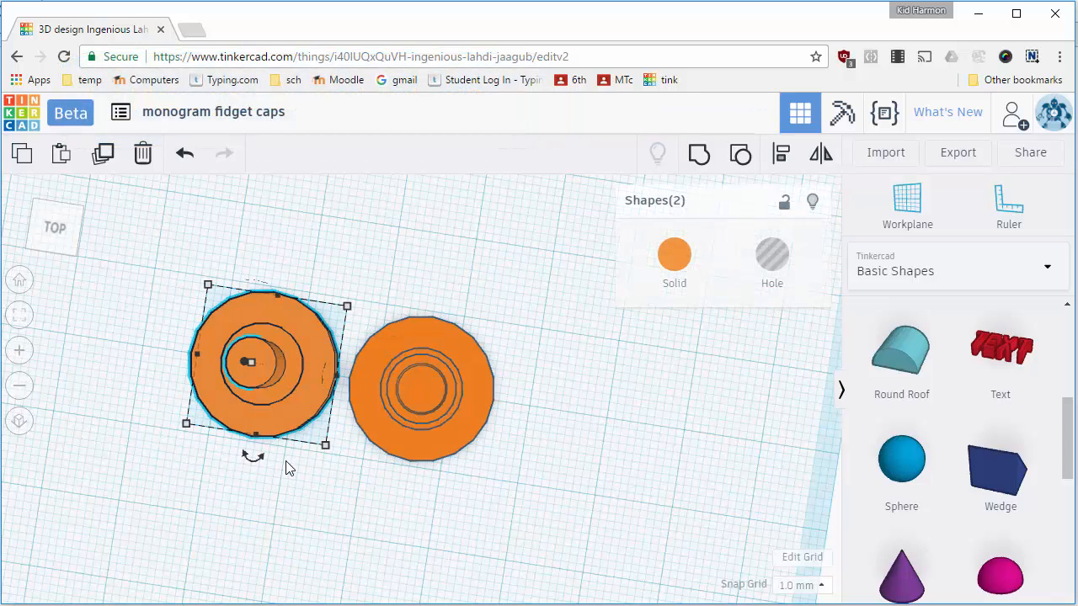
pyautogui.click(704, 170)
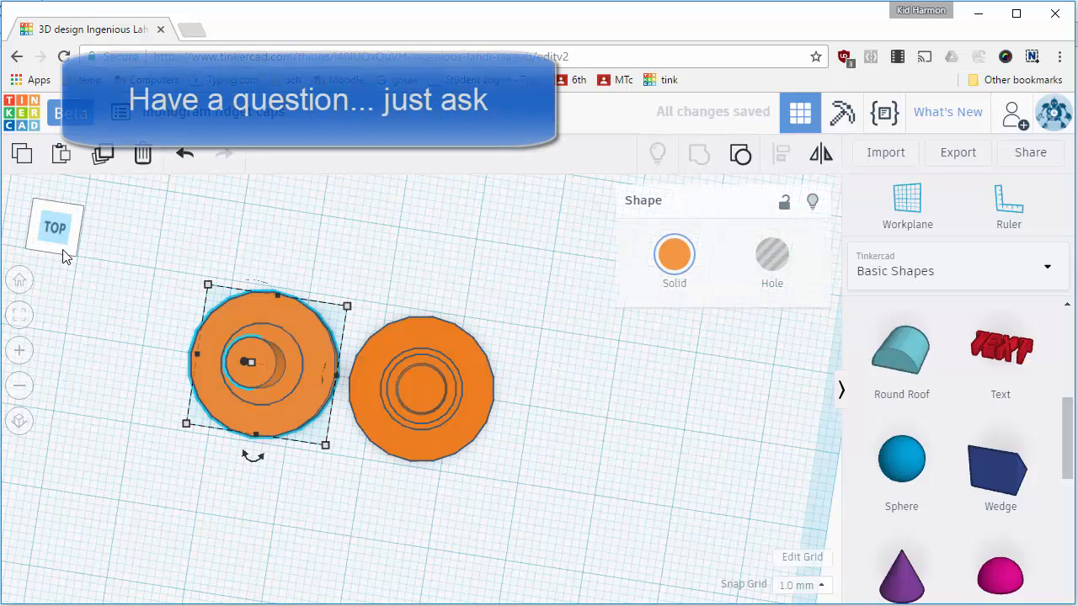
# - Inspect both engraved caps from the front and from low viewing angles
pyautogui.click(56, 250)
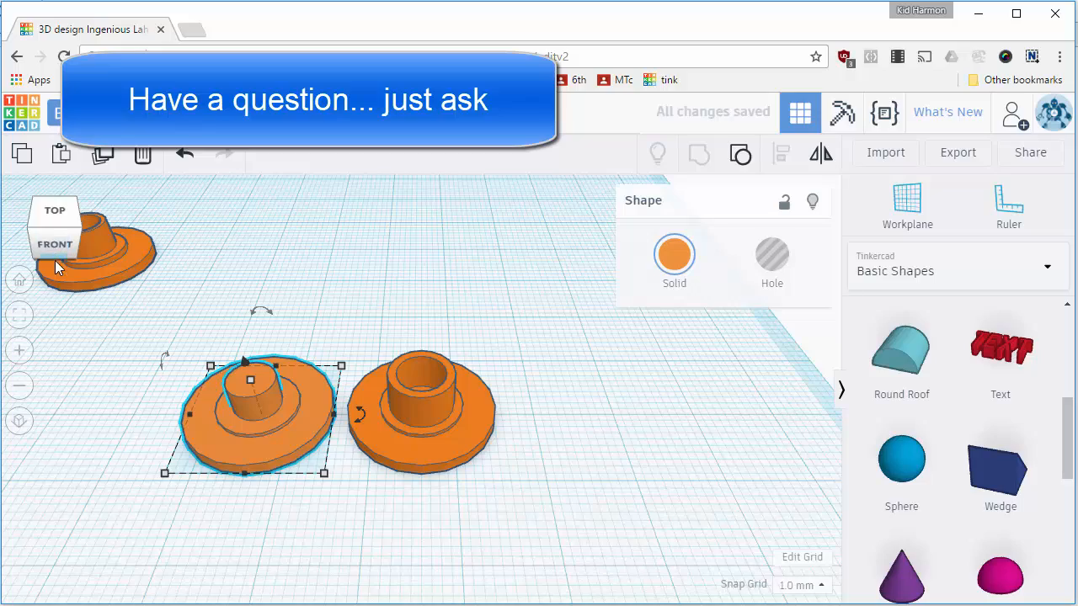
pyautogui.click(58, 255)
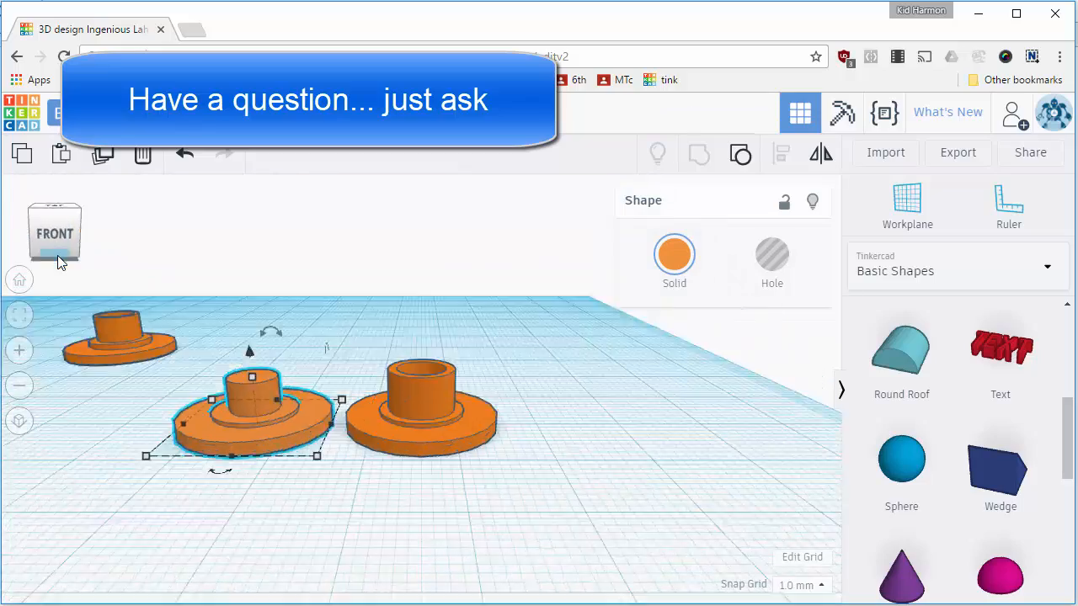
pyautogui.moveTo(270, 535); pyautogui.dragTo(423, 292, button='right')
pyautogui.moveTo(285, 320); pyautogui.dragTo(381, 471, button='right')
# - View the download options for exporting only the hollow-post cap, and close them without downloading a file
pyautogui.click(412, 440)
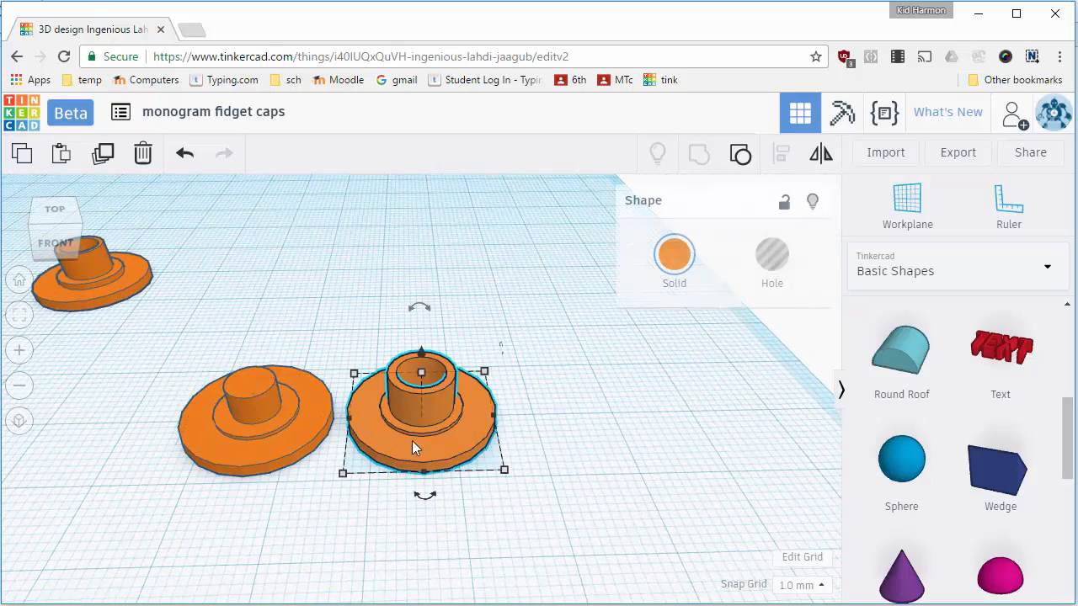
pyautogui.click(957, 154)
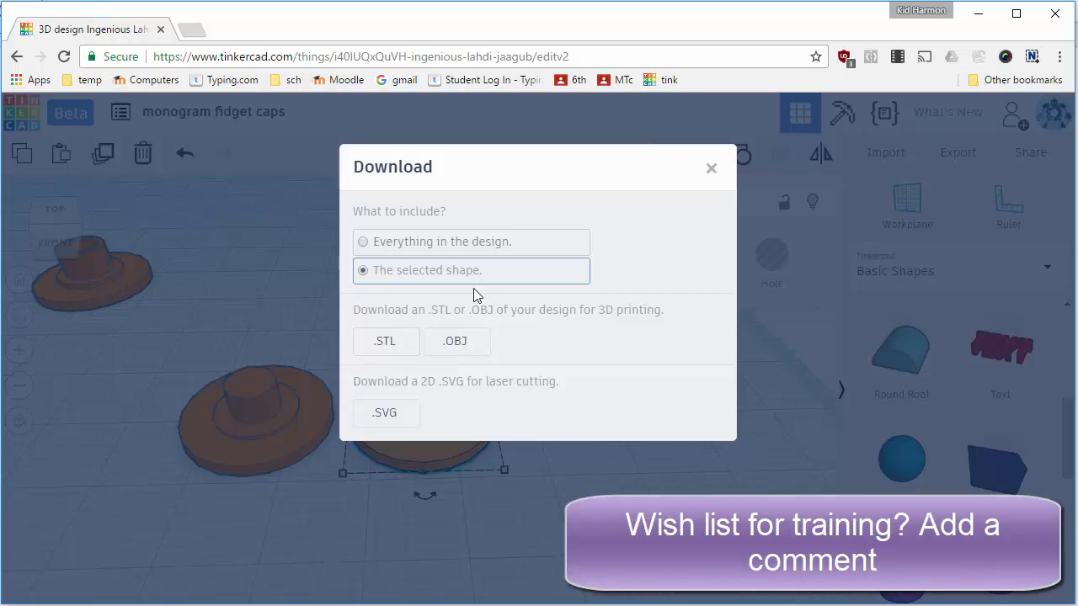
pyautogui.click(711, 170)
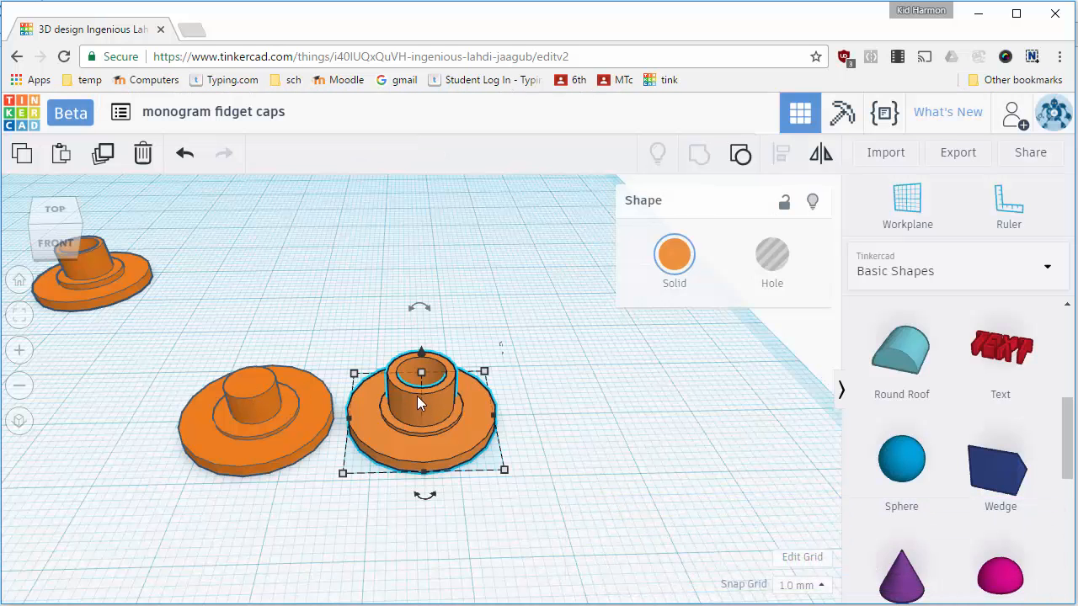
pyautogui.moveTo(648, 433); pyautogui.dragTo(592, 260, button='right')
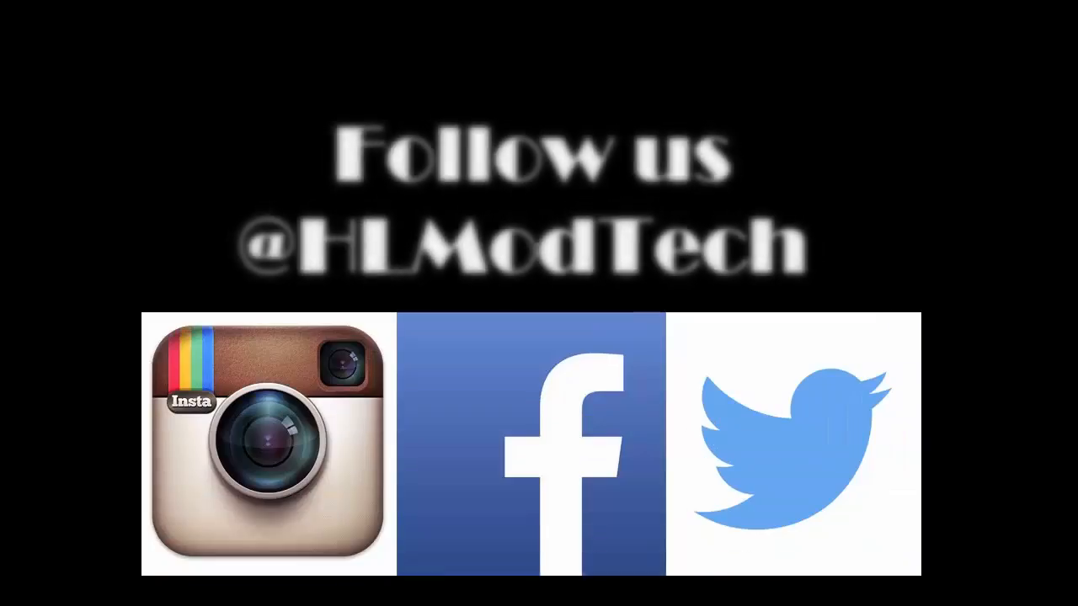